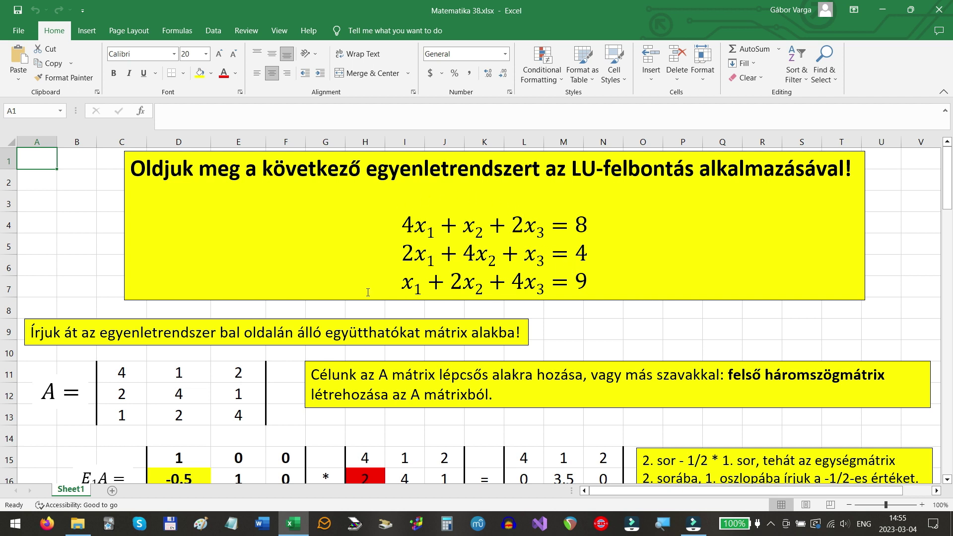
# Scroll to rows 10–25 to show E1A, E2E1A and E3E2E1A, ending in rows 4 1 2, 0 3.5 0, 0 0 3.5.
pyautogui.scroll(-1, 368, 293)
pyautogui.scroll(-1, 307, 322)
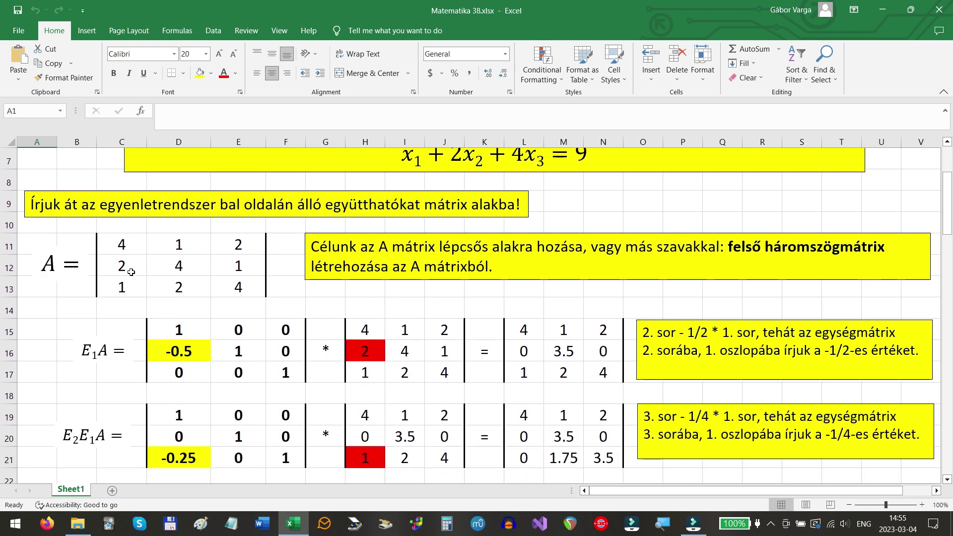
pyautogui.scroll(1, 133, 272)
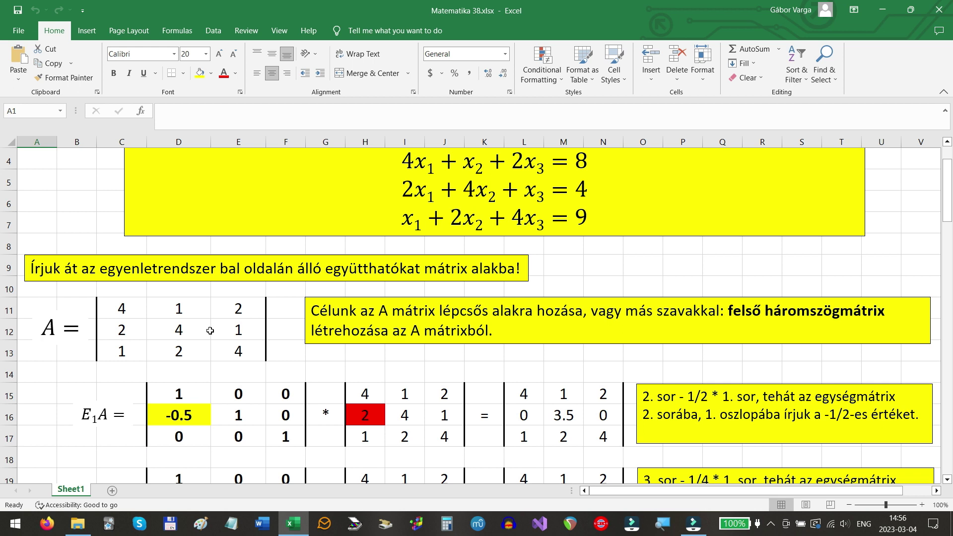
pyautogui.scroll(-2, 210, 331)
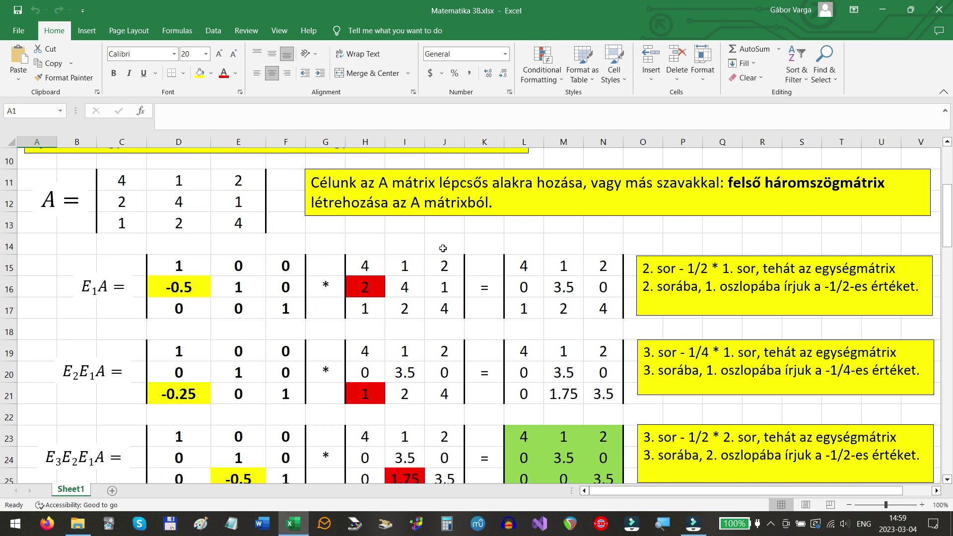
pyautogui.click(524, 266)
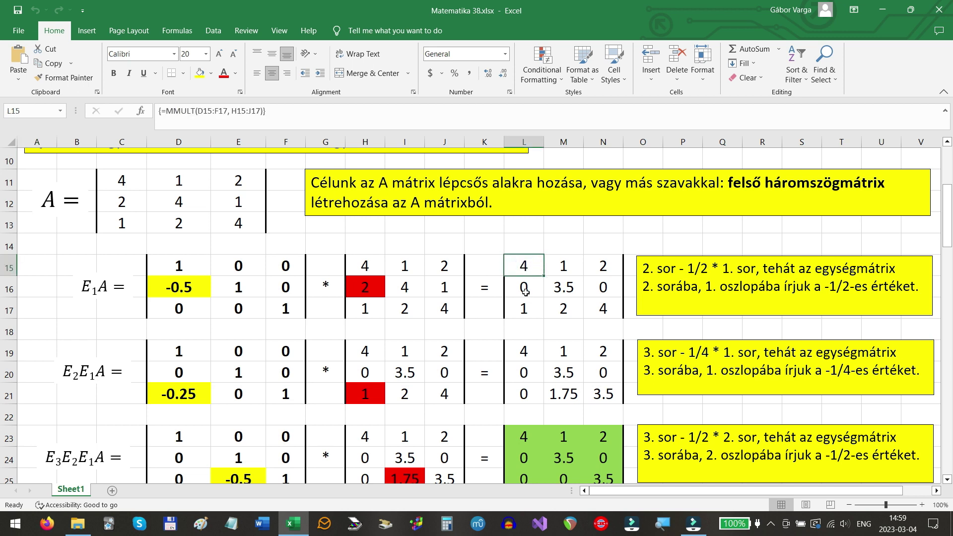
pyautogui.click(519, 263)
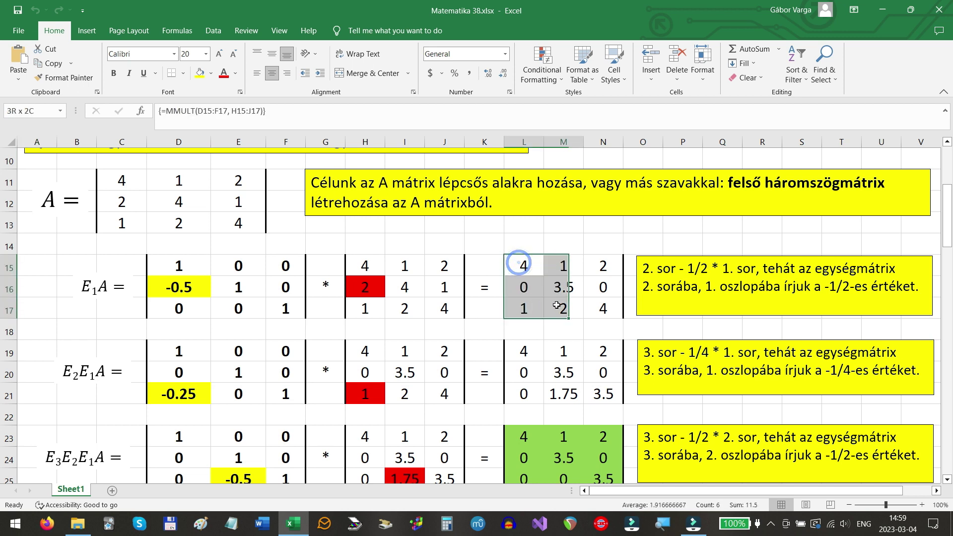
pyautogui.moveTo(523, 282); pyautogui.dragTo(594, 305)
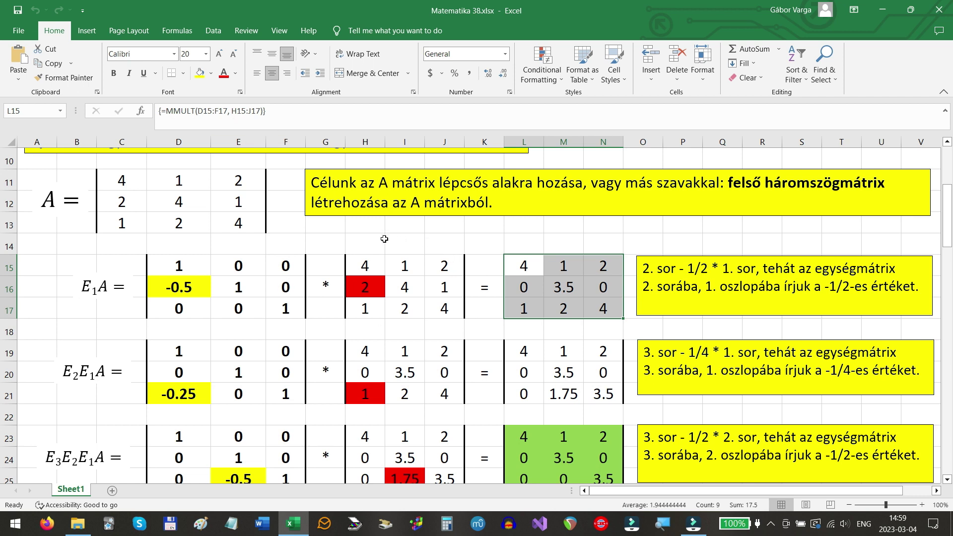
pyautogui.click(565, 286)
pyautogui.click(565, 286)
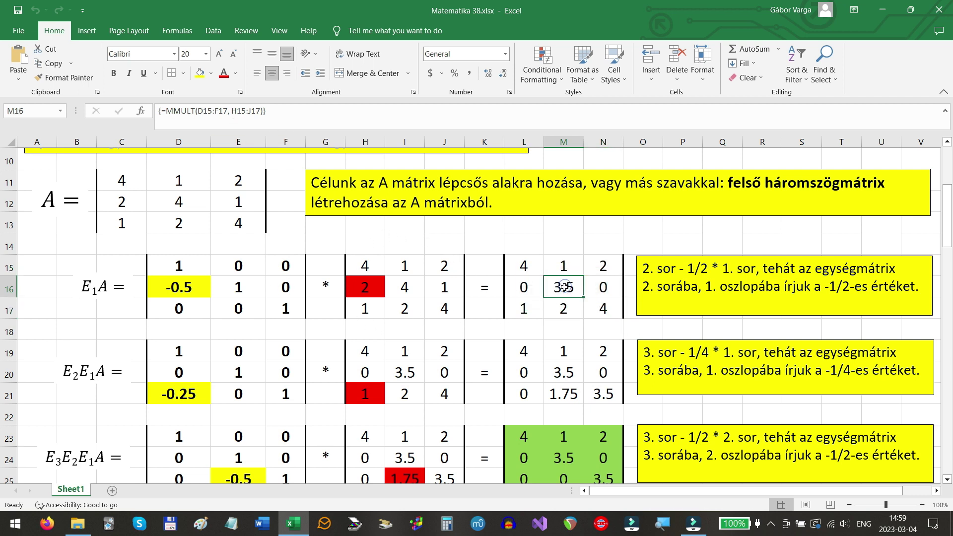
pyautogui.click(530, 288)
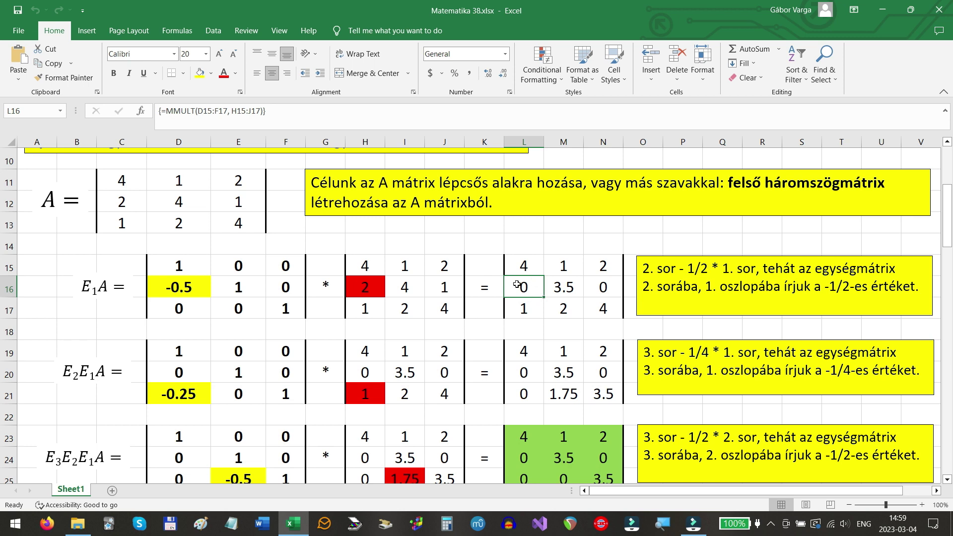
pyautogui.scroll(-1, 427, 314)
pyautogui.scroll(-1, 428, 314)
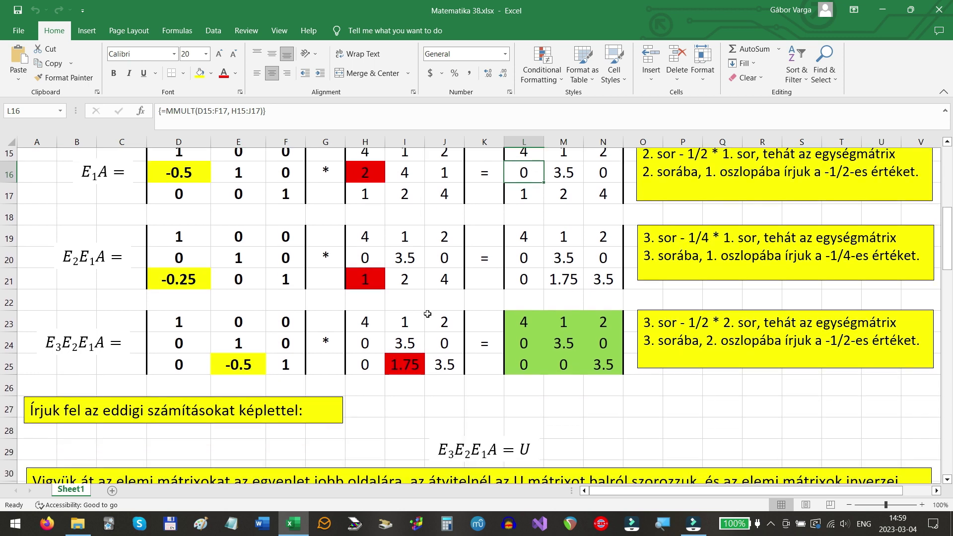
pyautogui.scroll(1, 427, 314)
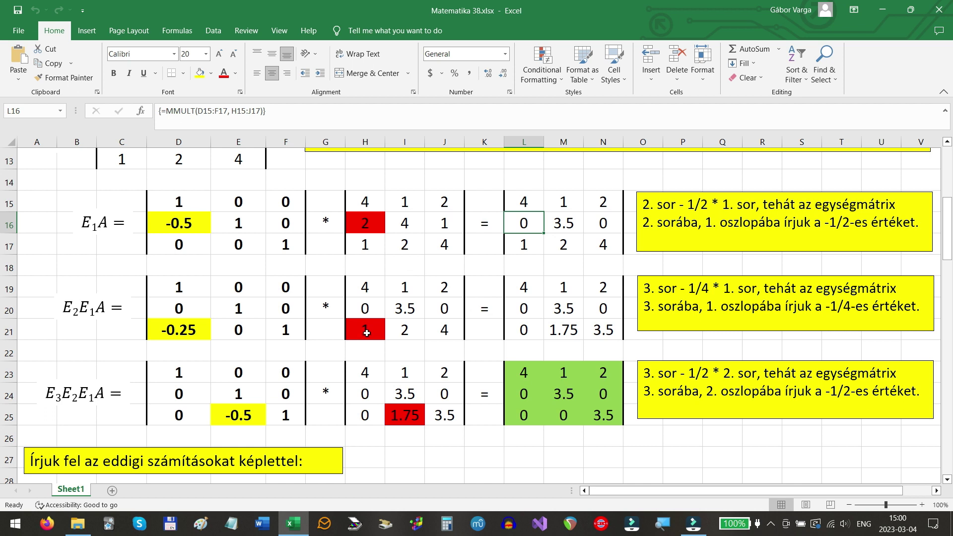
pyautogui.click(367, 333)
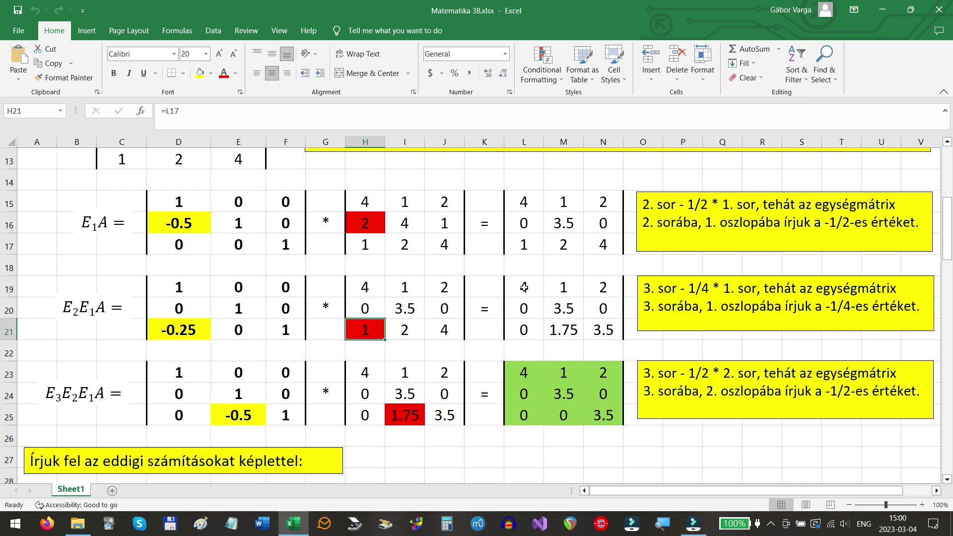
pyautogui.moveTo(523, 287); pyautogui.dragTo(596, 330)
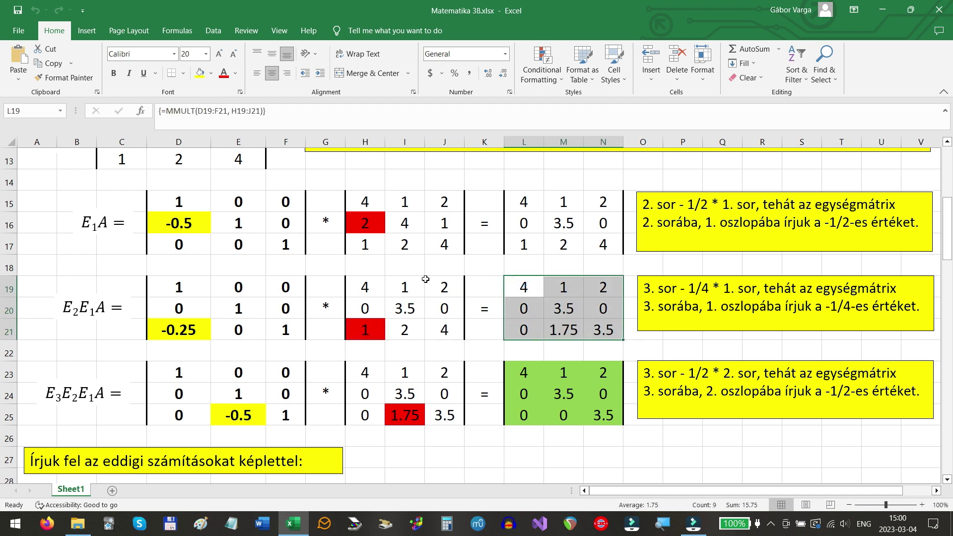
pyautogui.click(529, 331)
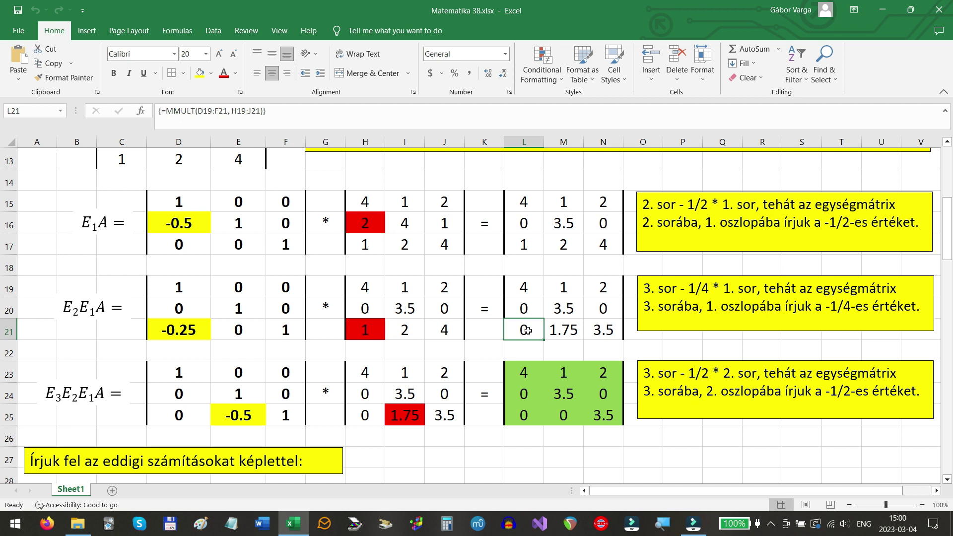
pyautogui.scroll(-1, 466, 321)
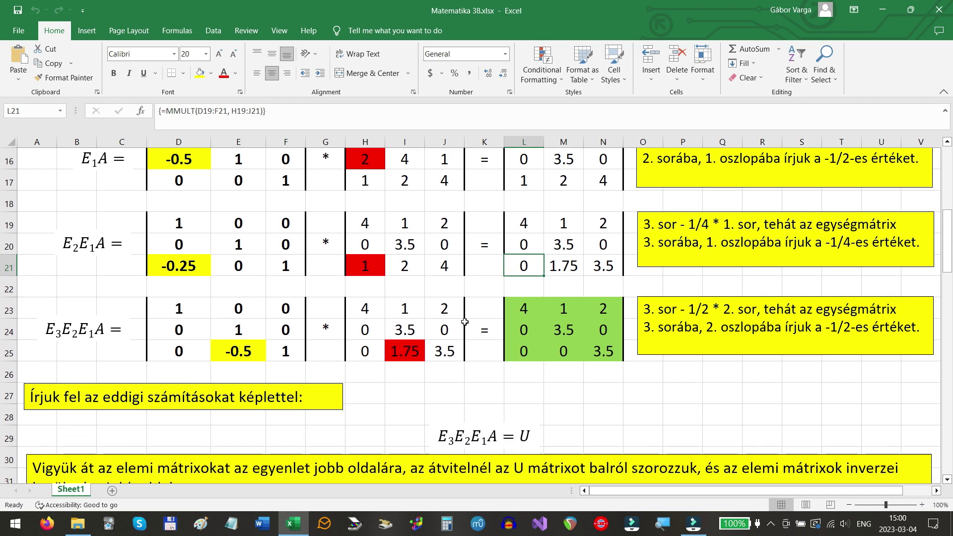
pyautogui.click(408, 311)
pyautogui.scroll(-1, 414, 314)
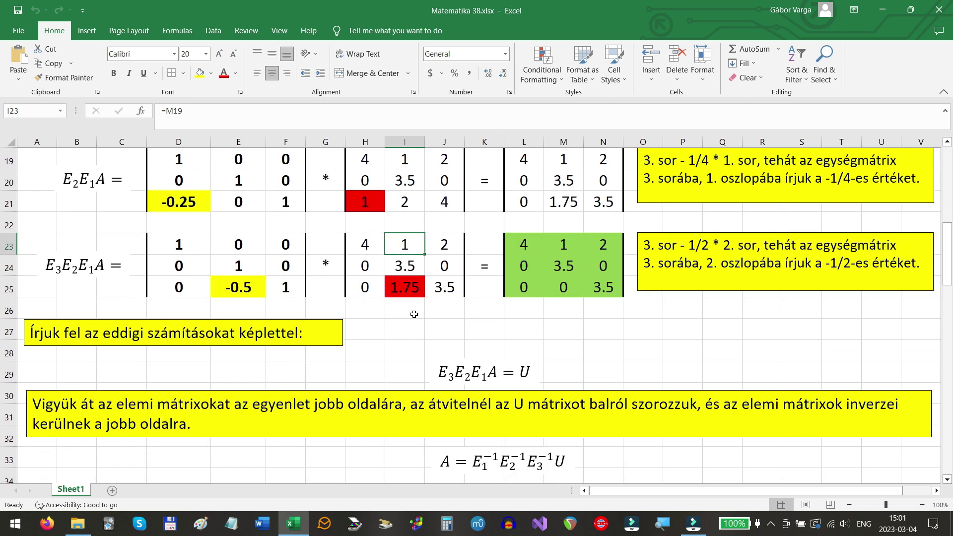
pyautogui.scroll(1, 414, 316)
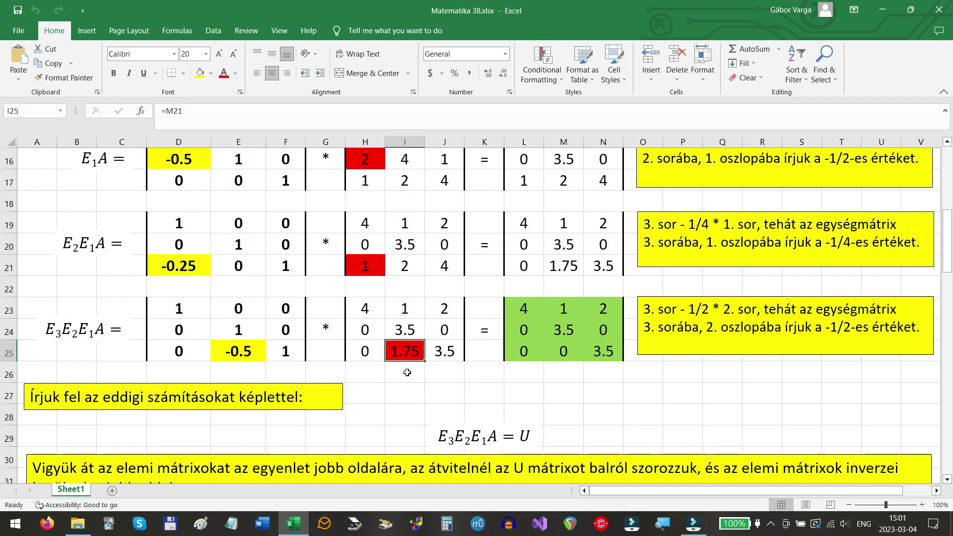
pyautogui.click(411, 360)
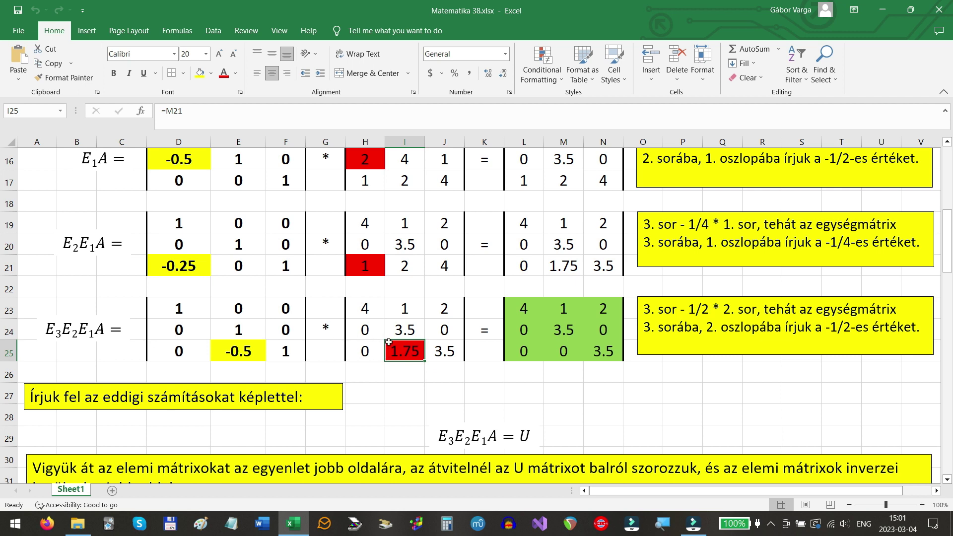
pyautogui.moveTo(523, 309); pyautogui.dragTo(592, 352)
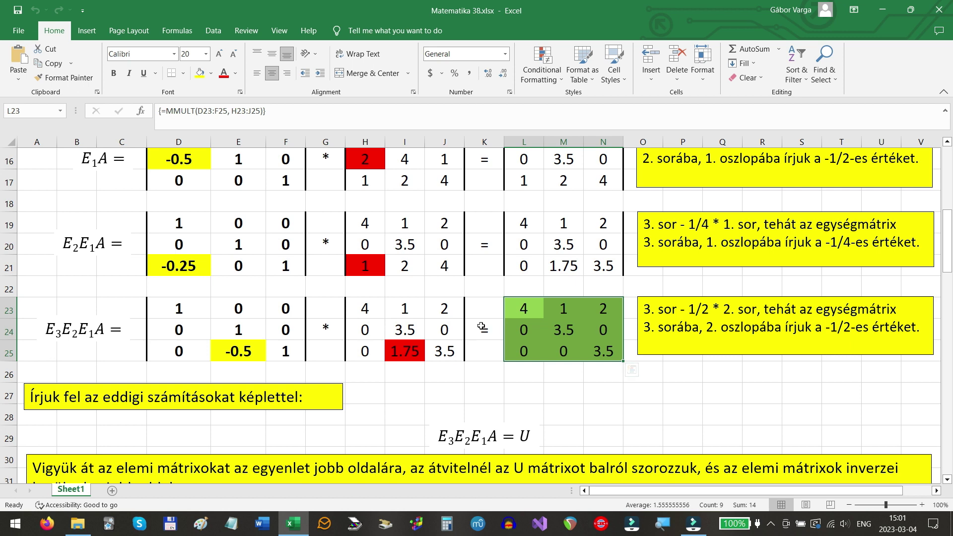
pyautogui.click(572, 371)
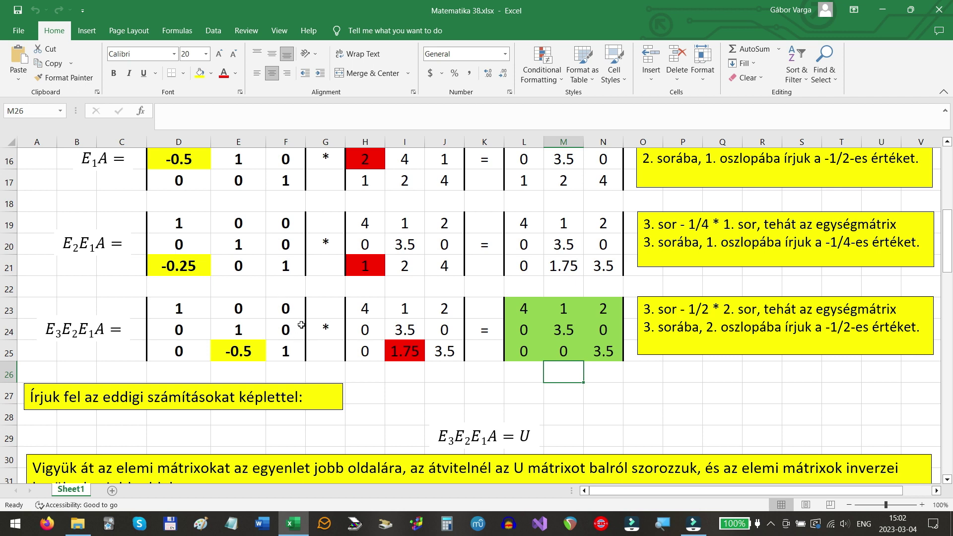
pyautogui.moveTo(178, 308)
pyautogui.mouseDown()
pyautogui.moveTo(194, 349)
pyautogui.moveTo(285, 351)
pyautogui.mouseUp()
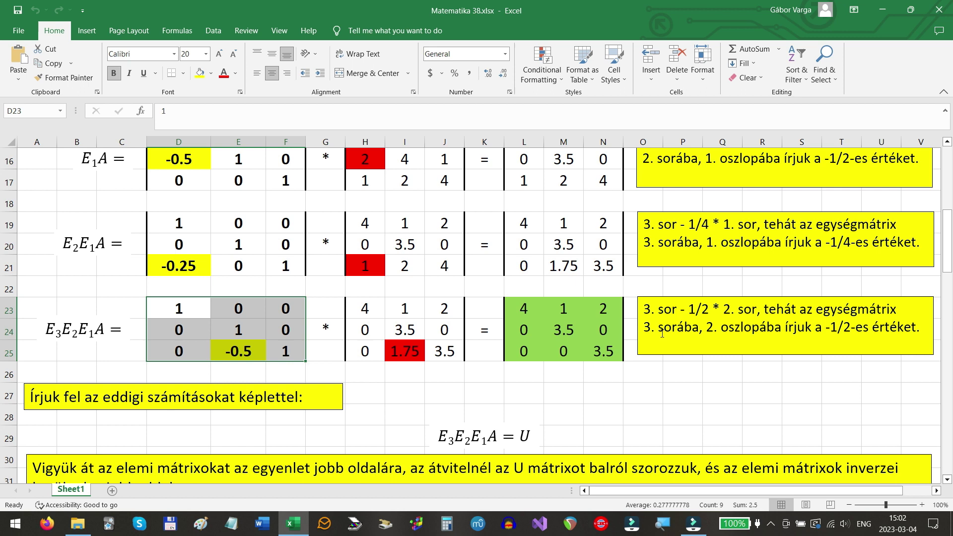
pyautogui.click(548, 313)
pyautogui.moveTo(522, 308)
pyautogui.mouseDown()
pyautogui.moveTo(576, 347)
pyautogui.moveTo(601, 350)
pyautogui.mouseUp()
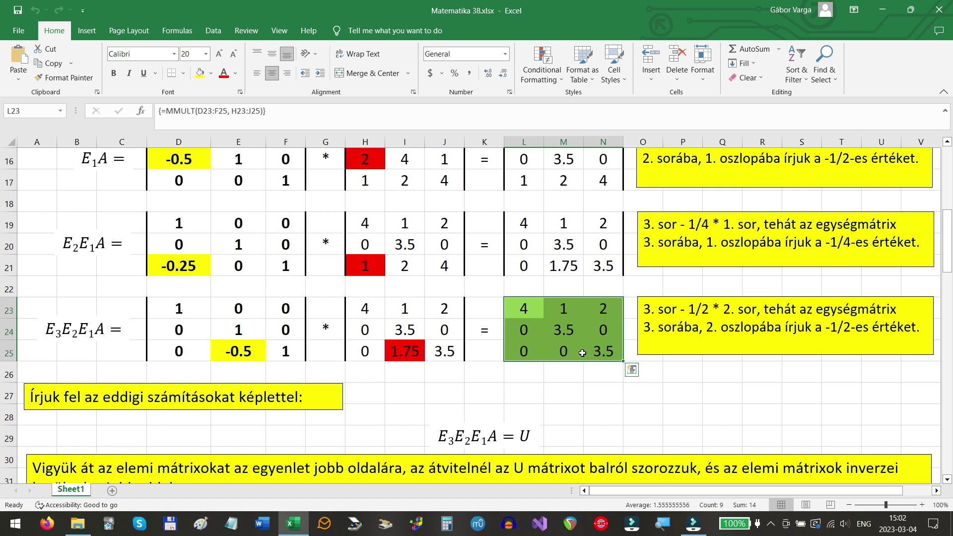
pyautogui.click(570, 393)
pyautogui.scroll(-1, 568, 387)
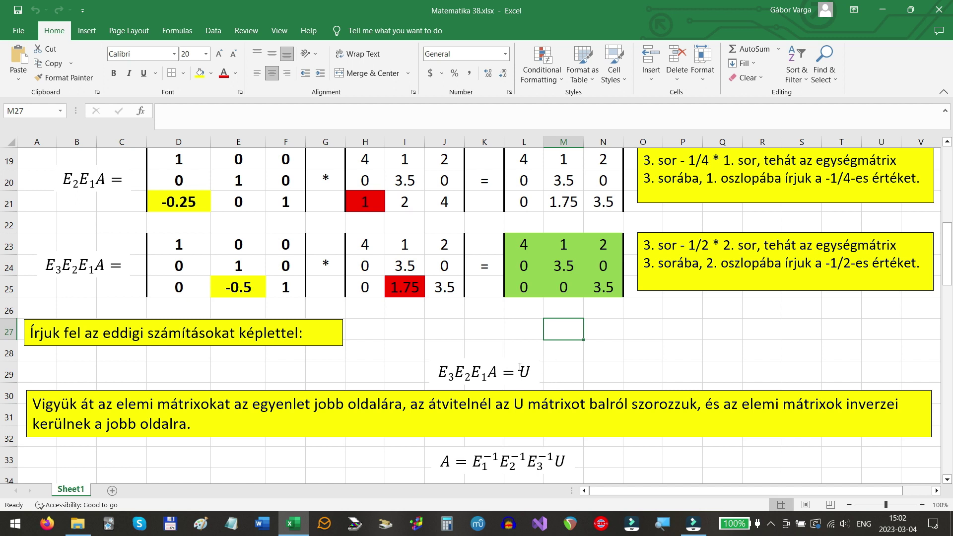
pyautogui.moveTo(530, 244); pyautogui.dragTo(589, 288)
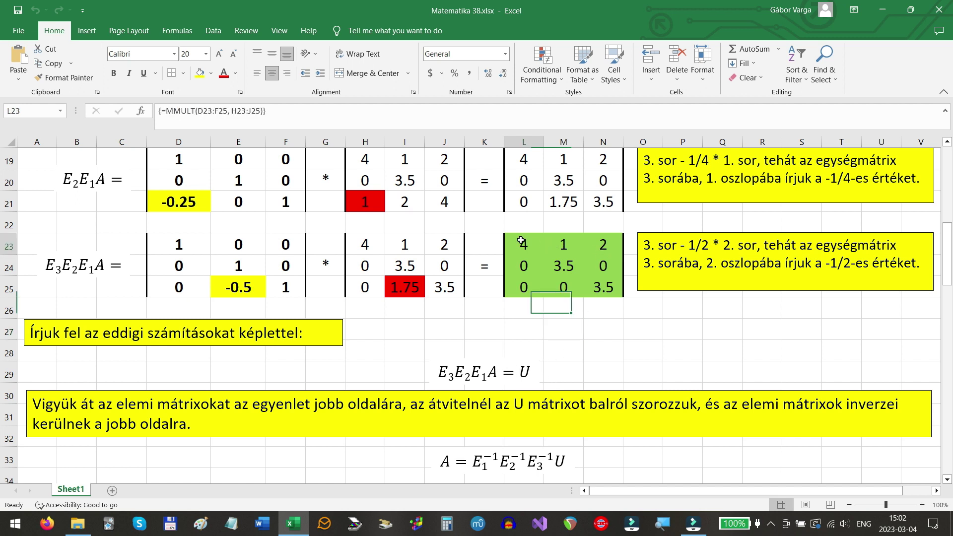
pyautogui.click(559, 372)
pyautogui.scroll(-1, 559, 371)
pyautogui.scroll(-1, 559, 370)
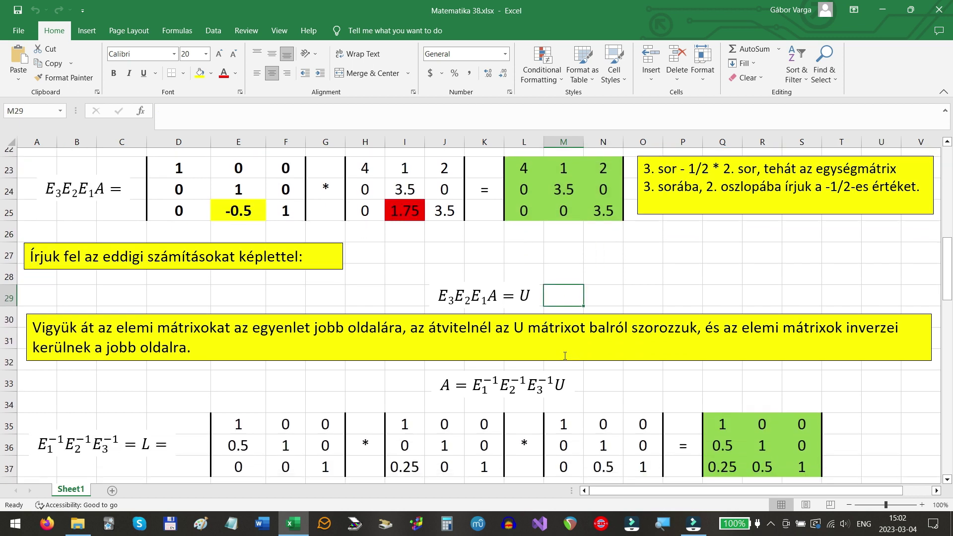
pyautogui.scroll(-1, 565, 356)
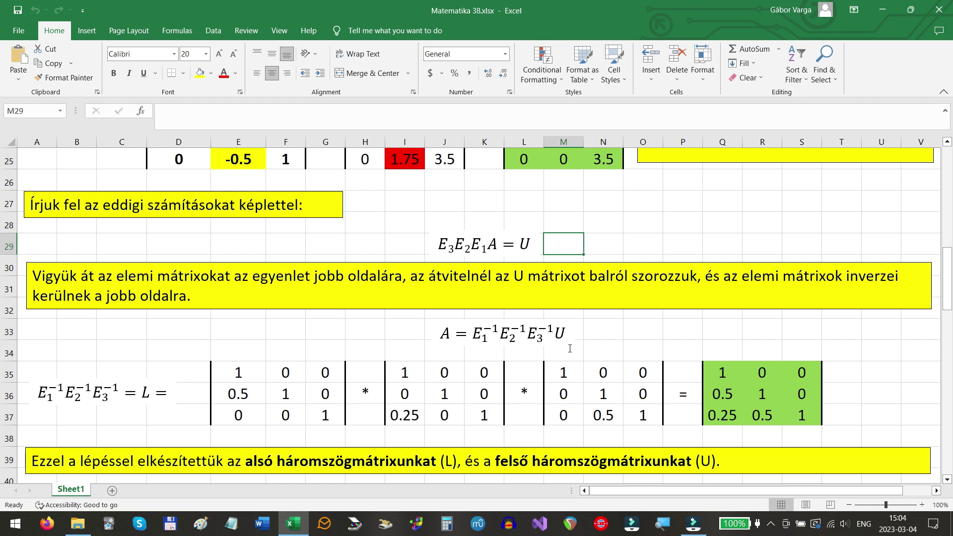
pyautogui.scroll(-1, 570, 348)
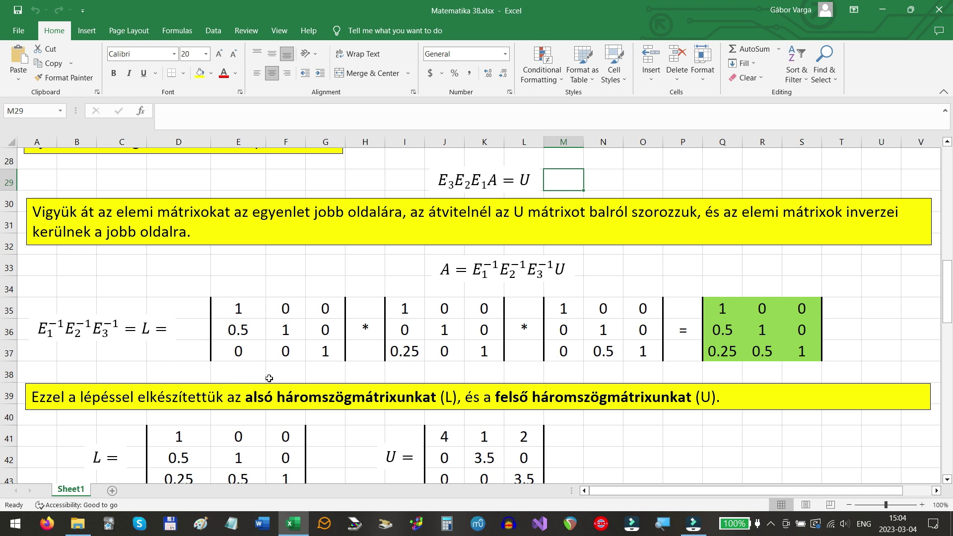
pyautogui.scroll(2, 329, 349)
pyautogui.scroll(-1, 232, 369)
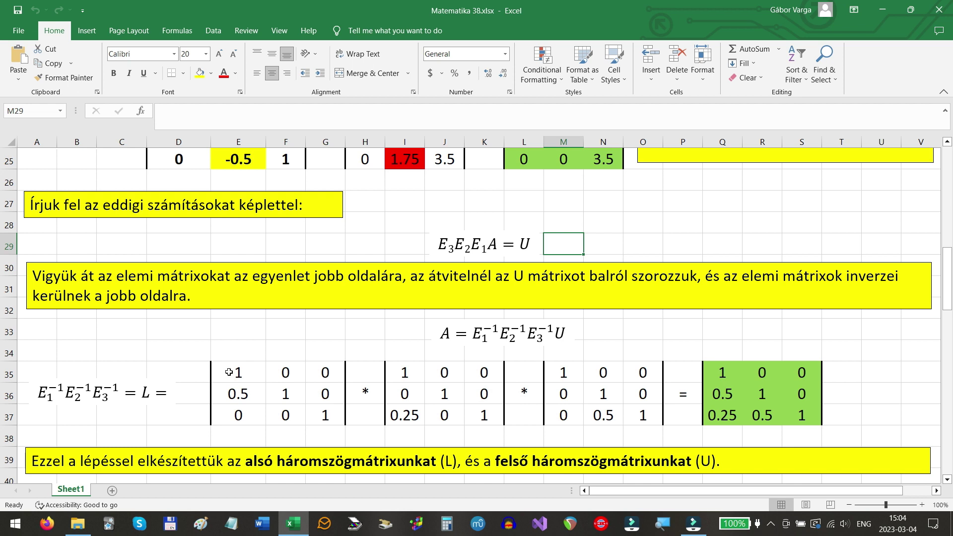
pyautogui.moveTo(229, 372)
pyautogui.mouseDown()
pyautogui.moveTo(247, 407)
pyautogui.moveTo(322, 415)
pyautogui.mouseUp()
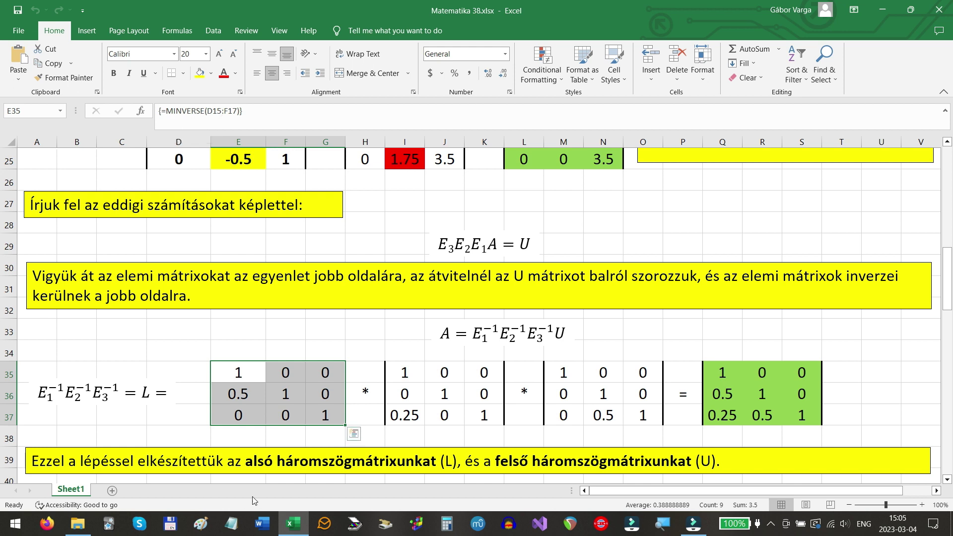
pyautogui.click(255, 373)
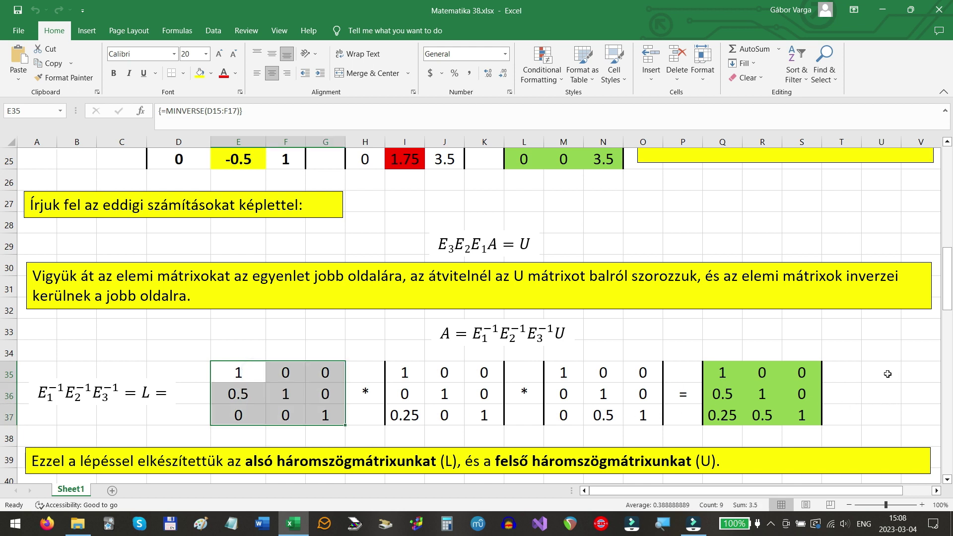
pyautogui.click(888, 374)
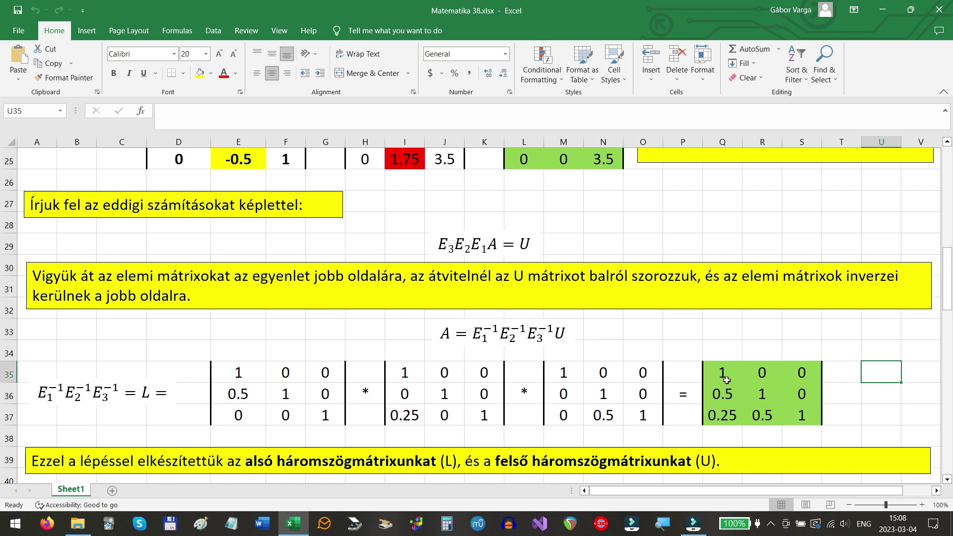
pyautogui.moveTo(716, 368); pyautogui.dragTo(801, 409)
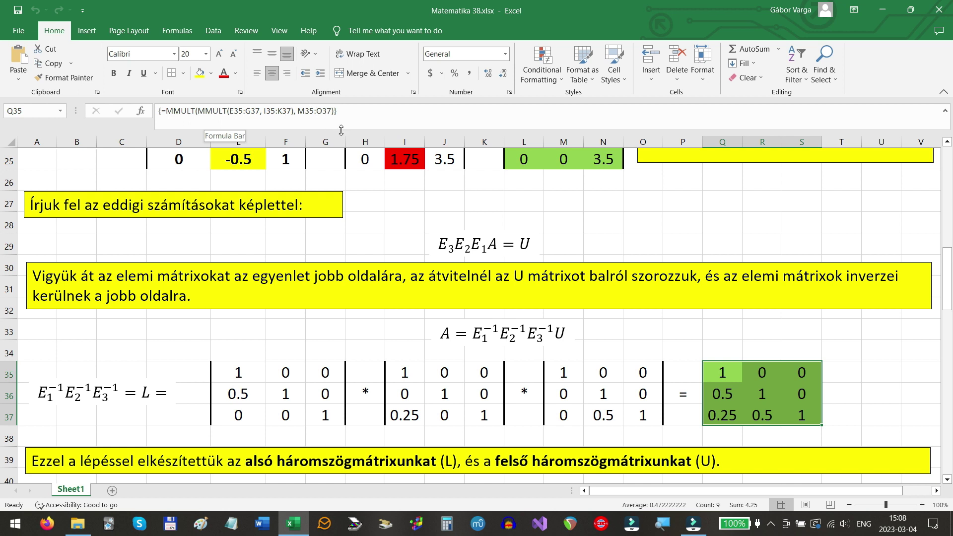
pyautogui.click(872, 376)
pyautogui.scroll(-2, 864, 368)
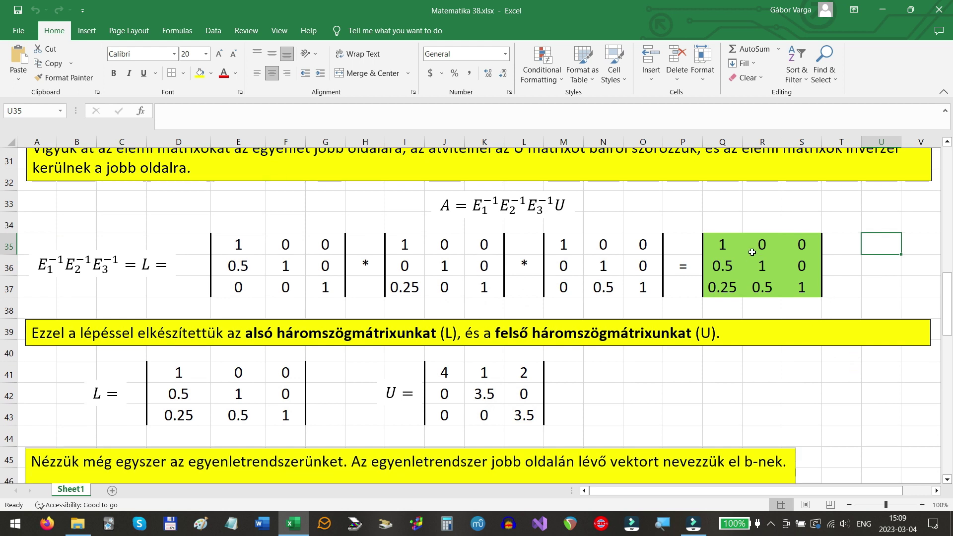
pyautogui.moveTo(713, 242)
pyautogui.mouseDown()
pyautogui.moveTo(732, 287)
pyautogui.moveTo(799, 286)
pyautogui.mouseUp()
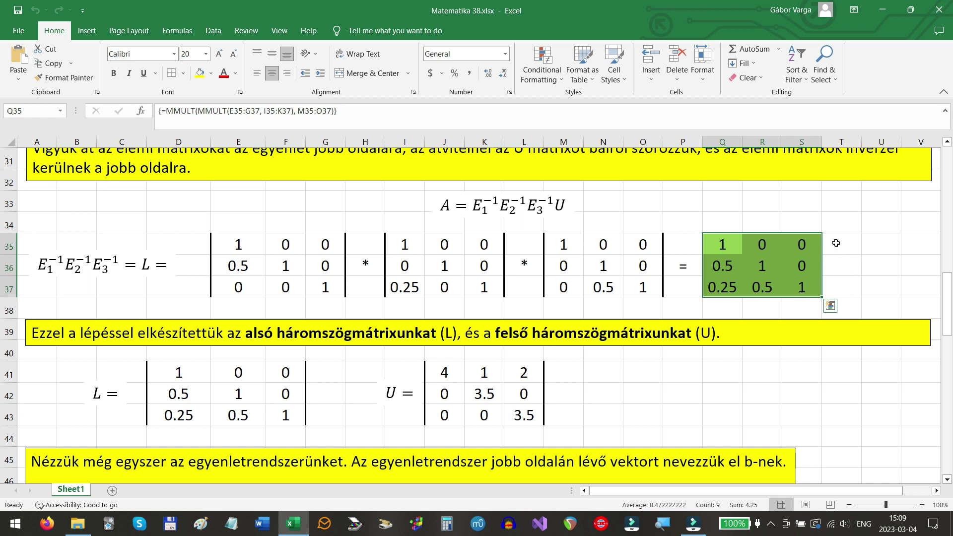
pyautogui.click(869, 267)
pyautogui.scroll(-2, 791, 286)
pyautogui.scroll(-1, 791, 286)
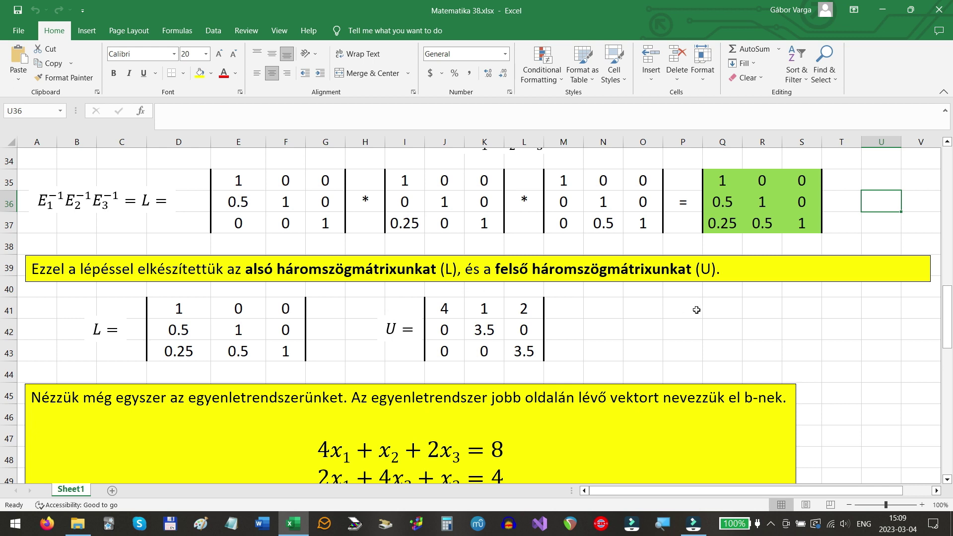
# Scroll past the L, U and b matrices to the y = L⁻¹b block, where b = 8, 4, 9 gives y = 8, 0, 7.
pyautogui.scroll(-1, 697, 310)
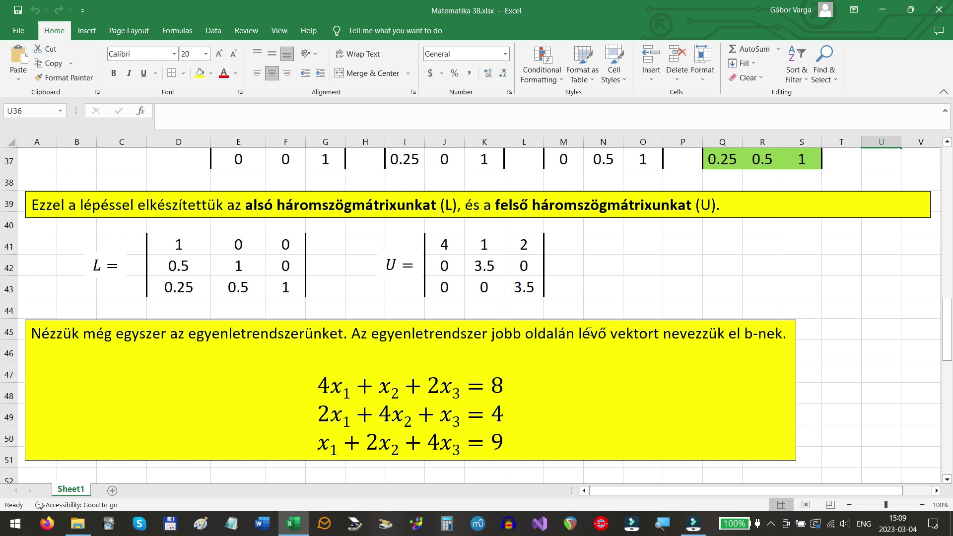
pyautogui.scroll(-1, 590, 331)
pyautogui.scroll(-1, 590, 332)
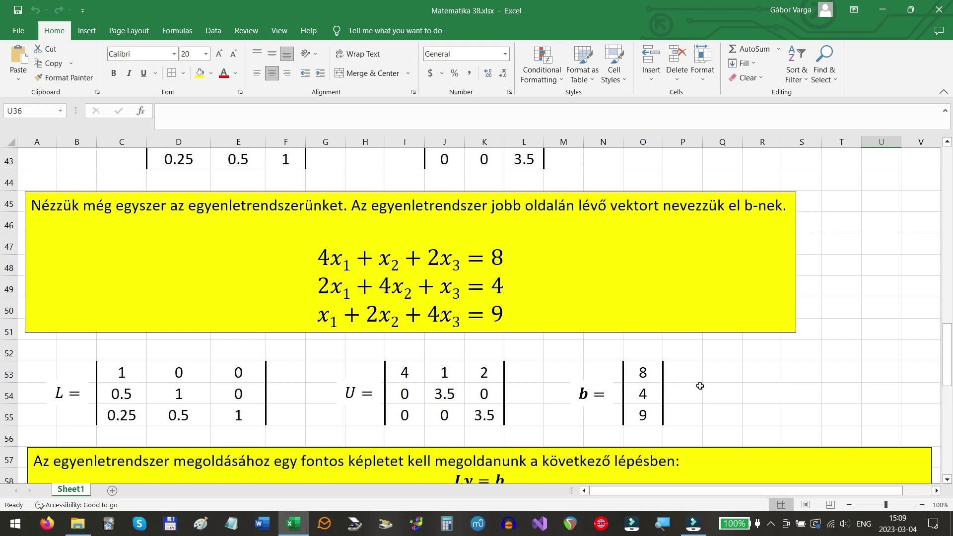
pyautogui.scroll(-1, 700, 386)
pyautogui.scroll(-1, 701, 386)
pyautogui.scroll(-2, 703, 387)
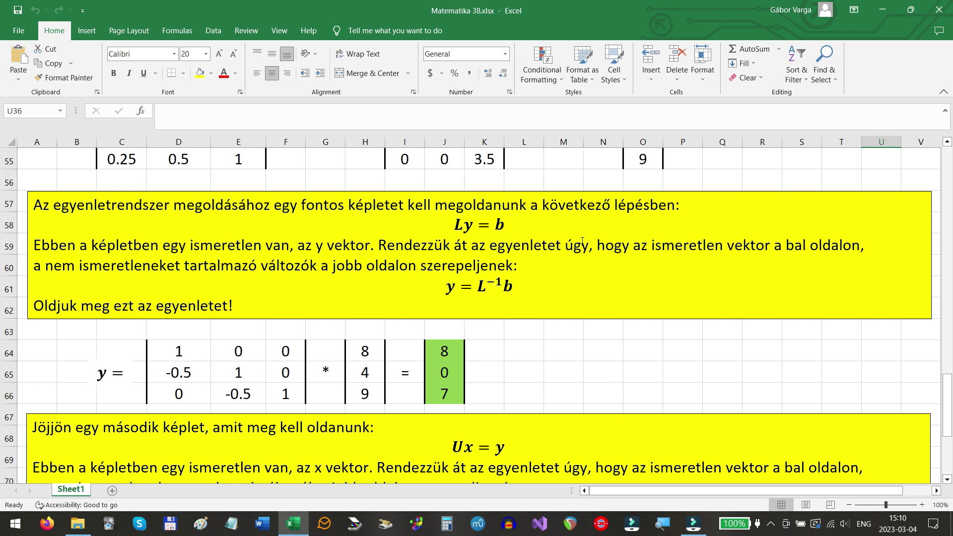
pyautogui.scroll(1, 536, 255)
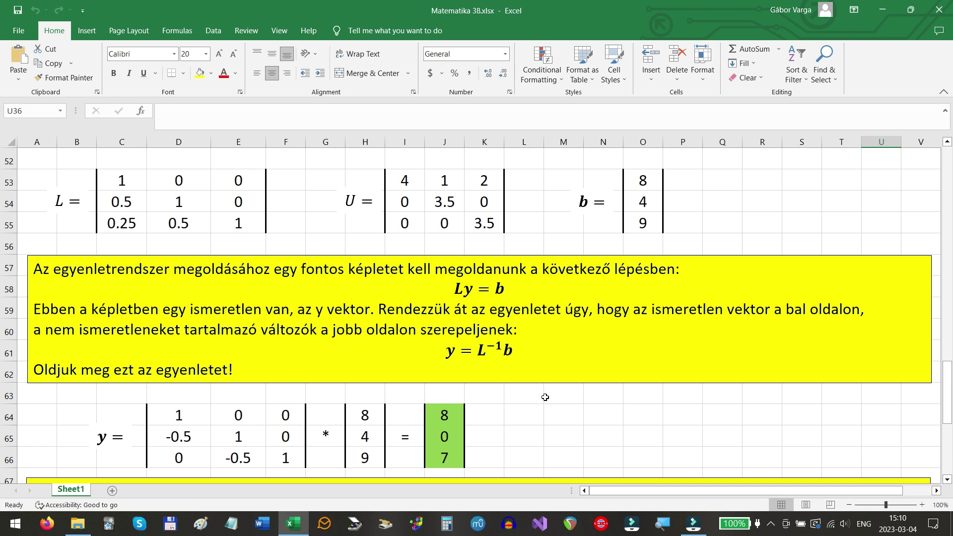
pyautogui.scroll(-1, 547, 398)
pyautogui.scroll(-1, 547, 399)
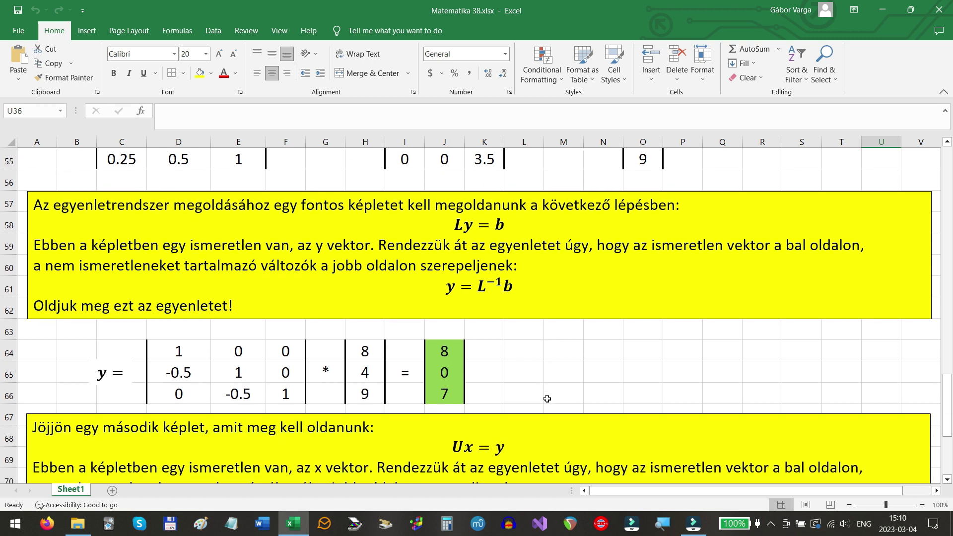
pyautogui.scroll(-1, 547, 399)
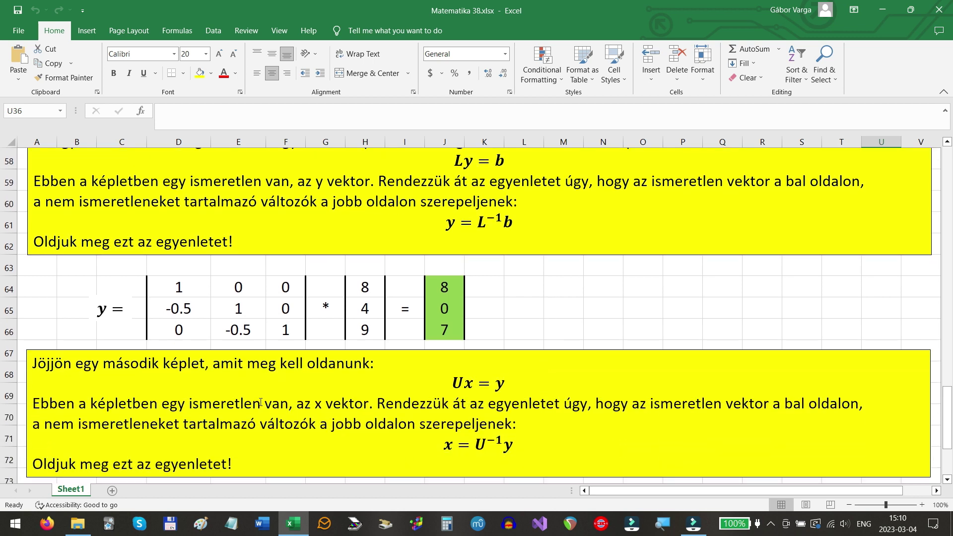
# Check the L⁻¹ cells, the b vector and the {=MMULT(D64:F66, H64:H66)} array formula giving y = 8, 0, 7.
pyautogui.moveTo(168, 287)
pyautogui.mouseDown()
pyautogui.moveTo(192, 318)
pyautogui.moveTo(298, 332)
pyautogui.mouseUp()
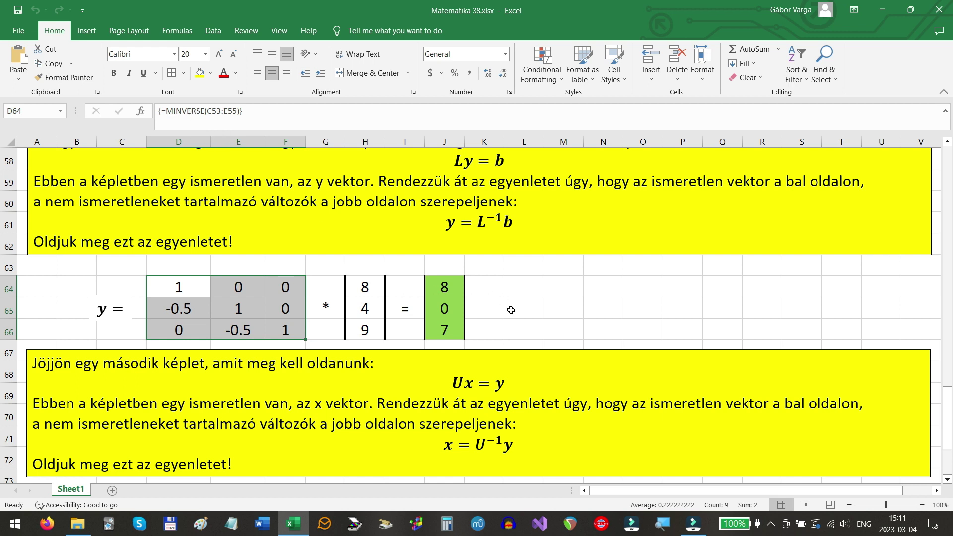
pyautogui.moveTo(369, 293); pyautogui.dragTo(372, 324)
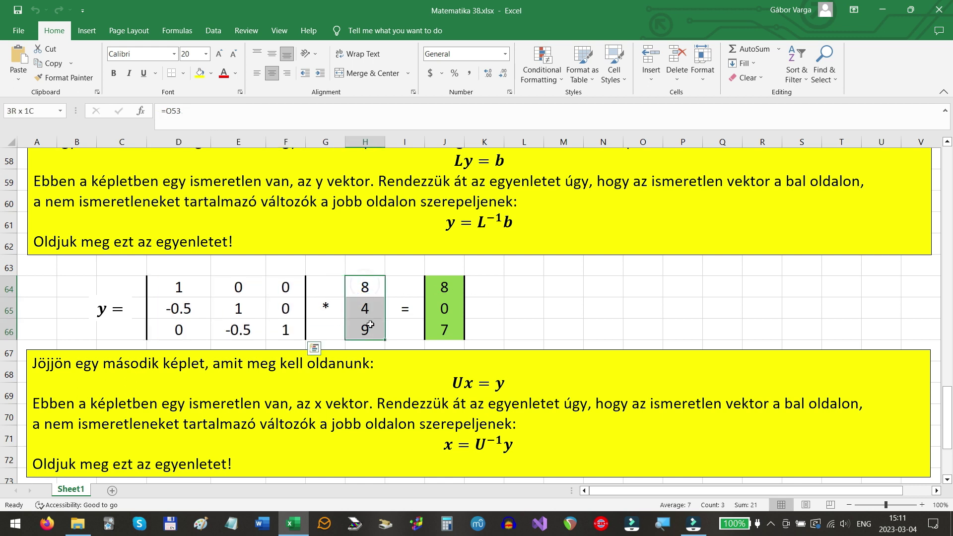
pyautogui.click(516, 290)
pyautogui.moveTo(433, 291); pyautogui.dragTo(430, 327)
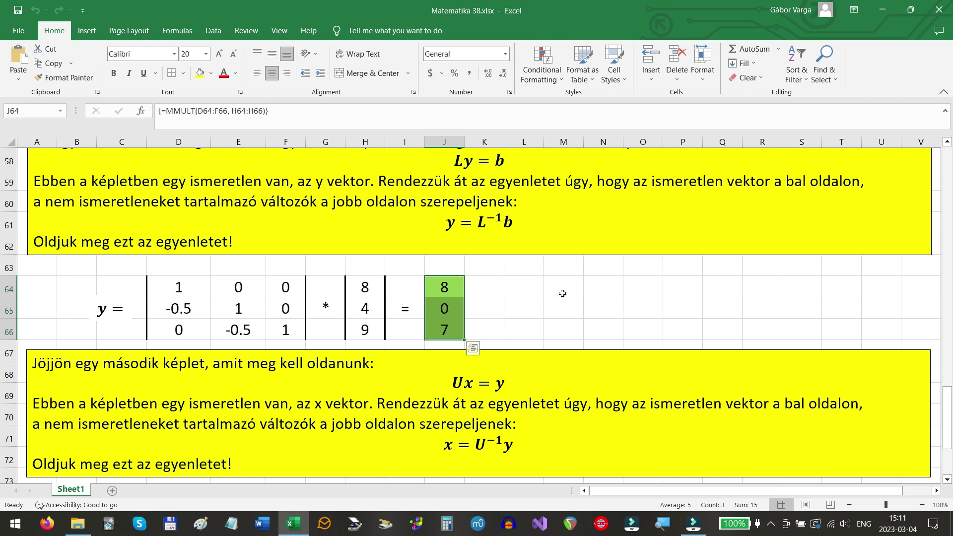
pyautogui.click(530, 288)
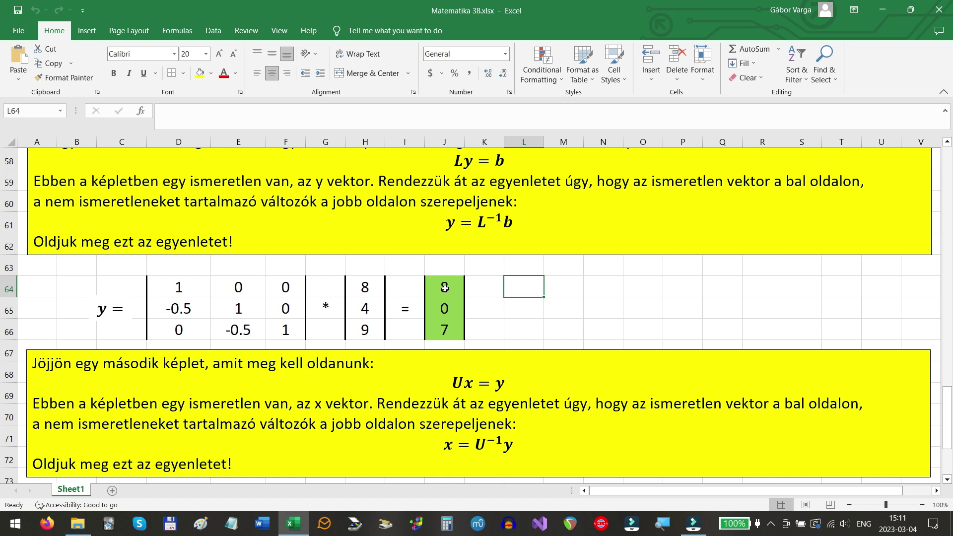
pyautogui.click(555, 337)
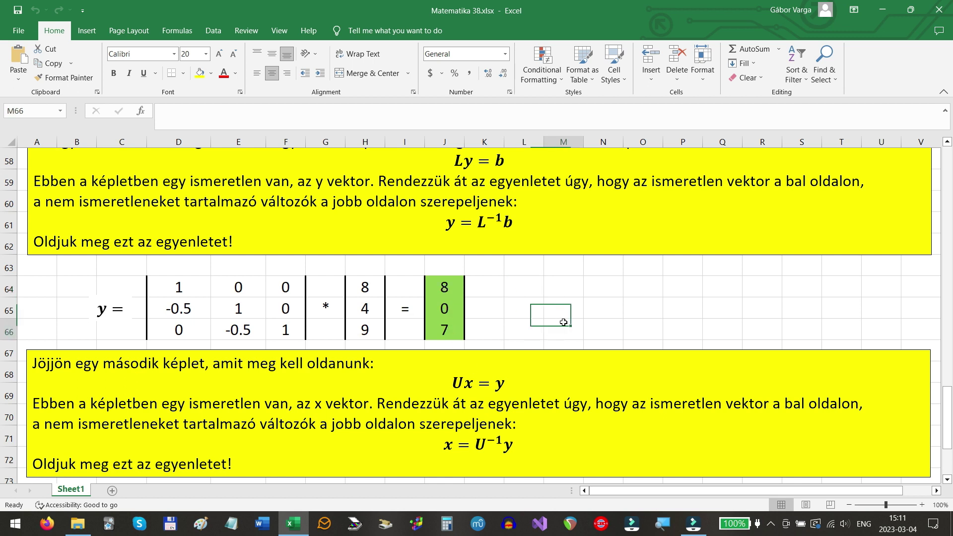
# Scroll down to rows 74–76, where U⁻¹ times y = 8, 0, 7 gives x = 1, 0, 2.
pyautogui.scroll(-1, 568, 323)
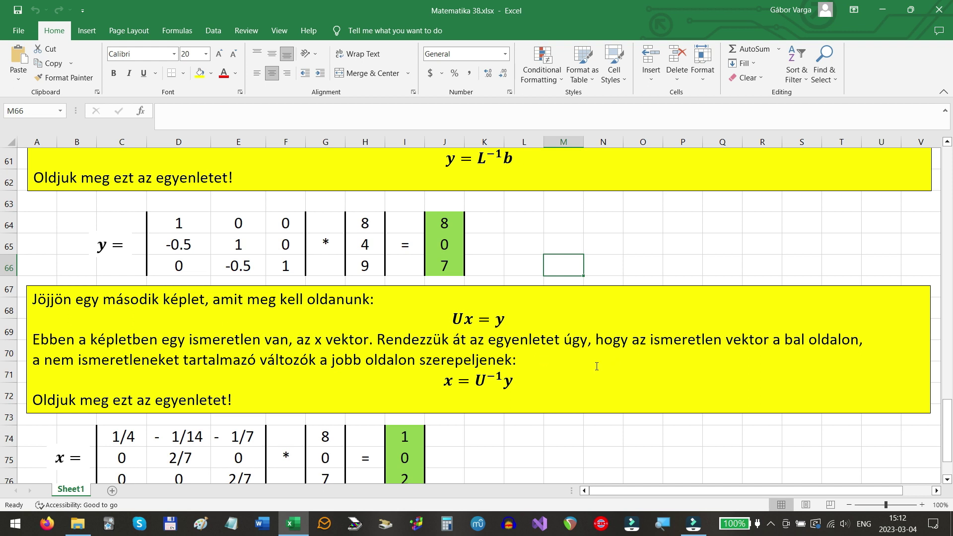
pyautogui.scroll(-1, 596, 366)
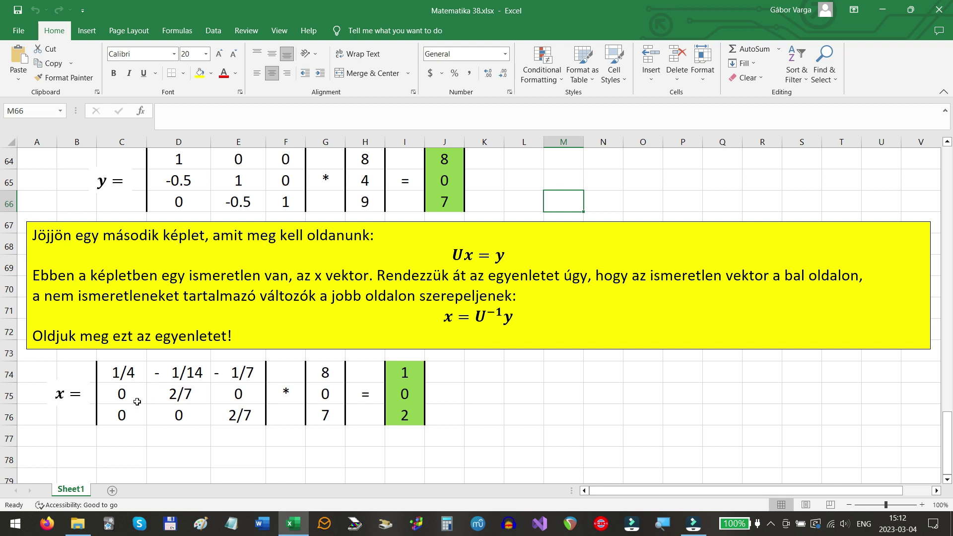
pyautogui.click(119, 372)
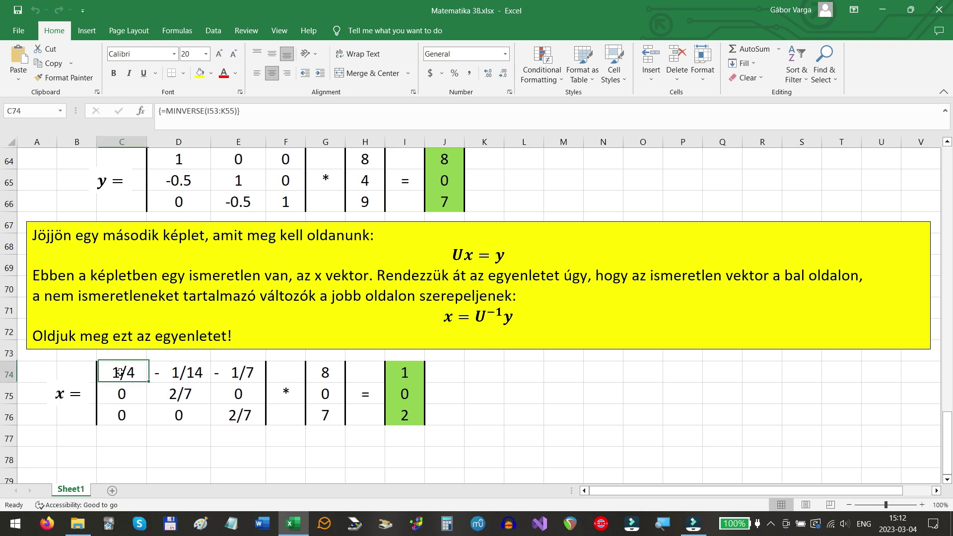
pyautogui.moveTo(120, 372); pyautogui.dragTo(221, 412)
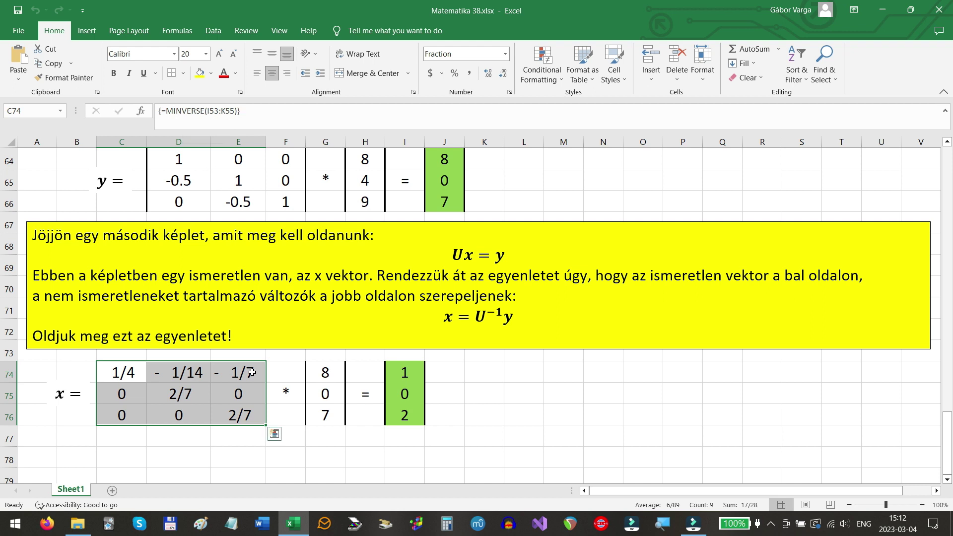
pyautogui.click(326, 377)
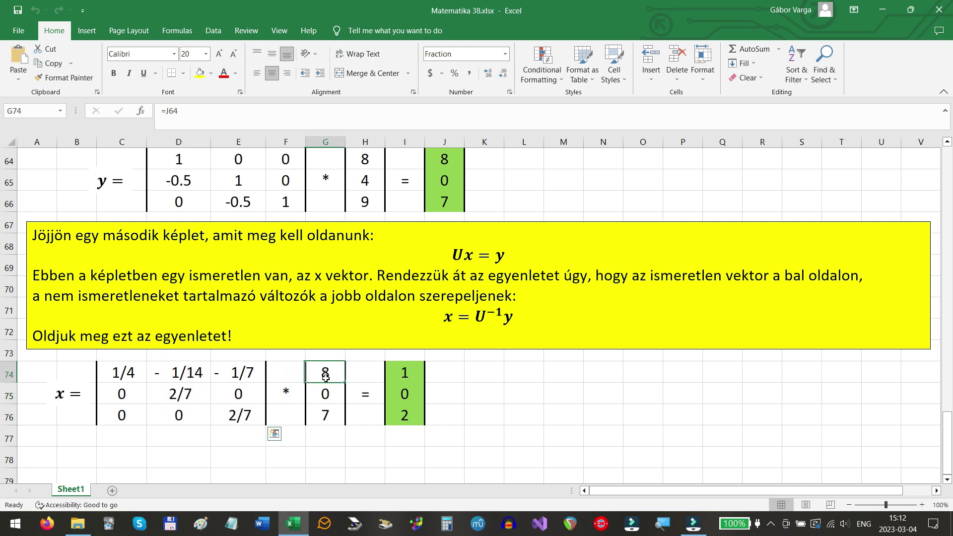
pyautogui.moveTo(326, 378); pyautogui.dragTo(325, 415)
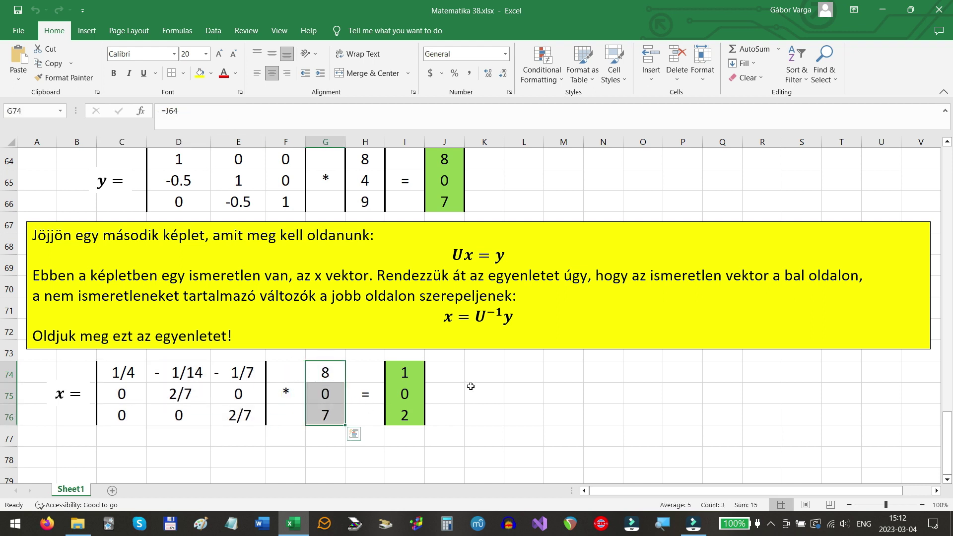
pyautogui.scroll(1, 470, 386)
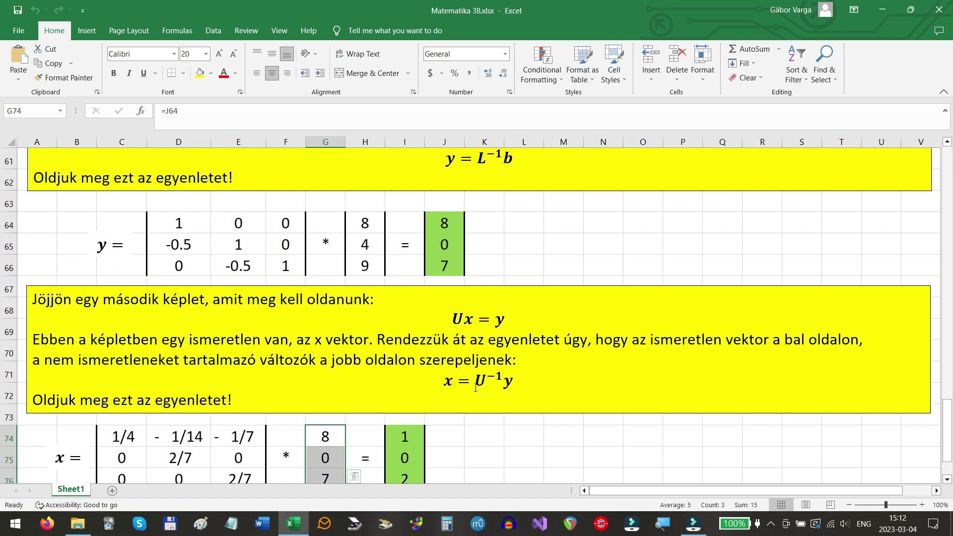
pyautogui.scroll(-1, 476, 387)
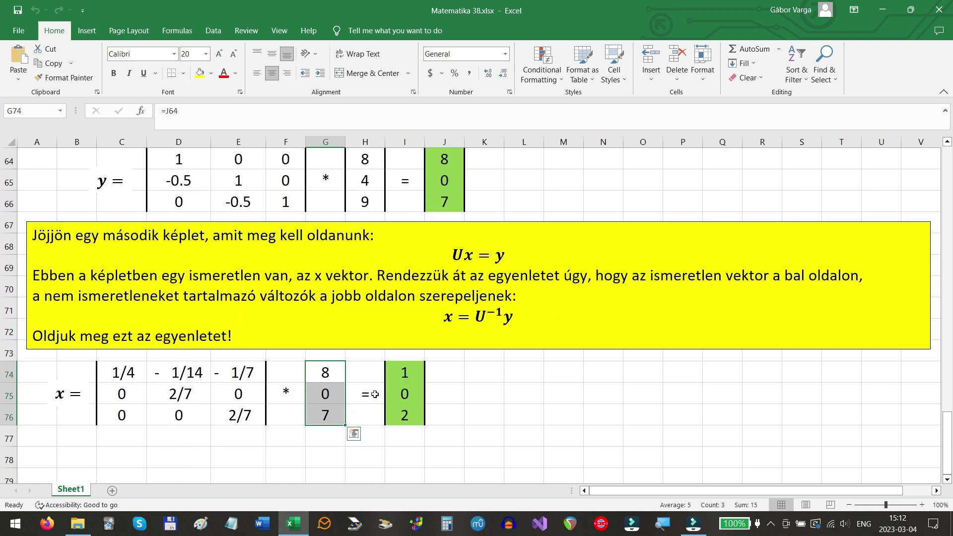
pyautogui.click(486, 390)
pyautogui.scroll(1, 486, 389)
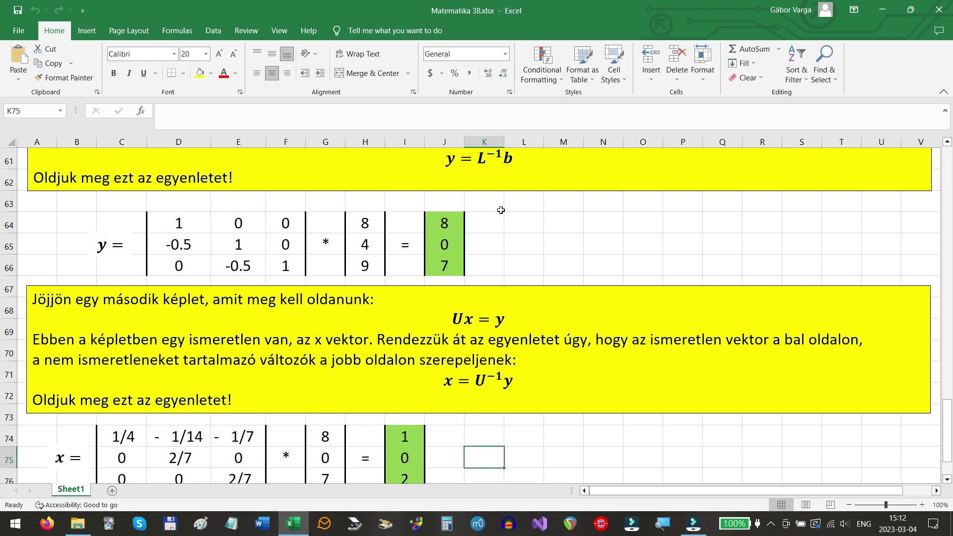
pyautogui.scroll(-1, 473, 333)
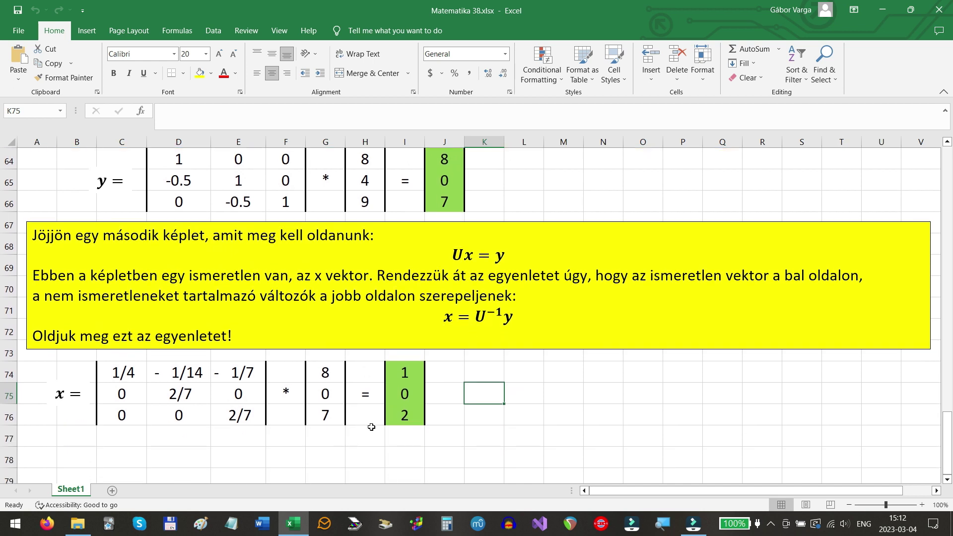
pyautogui.moveTo(408, 370); pyautogui.dragTo(405, 415)
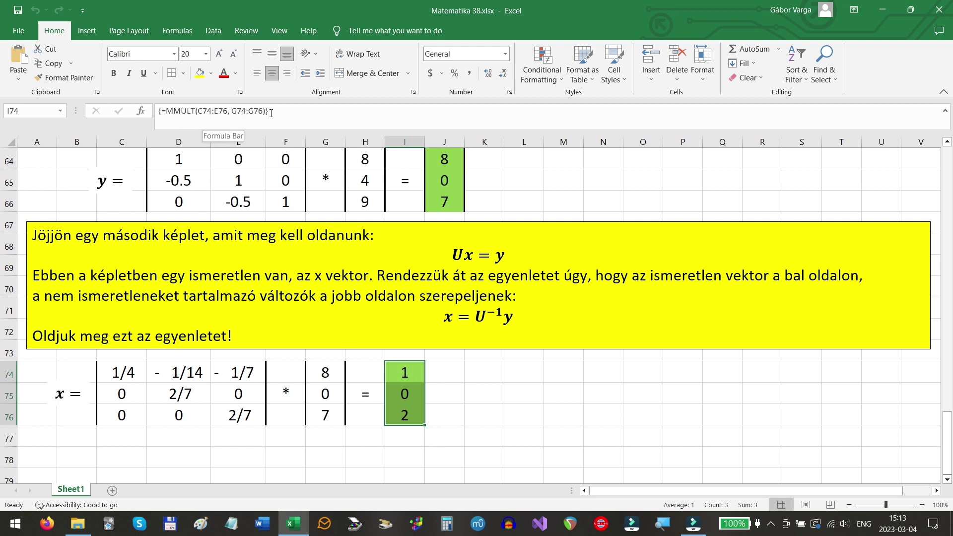
pyautogui.click(457, 373)
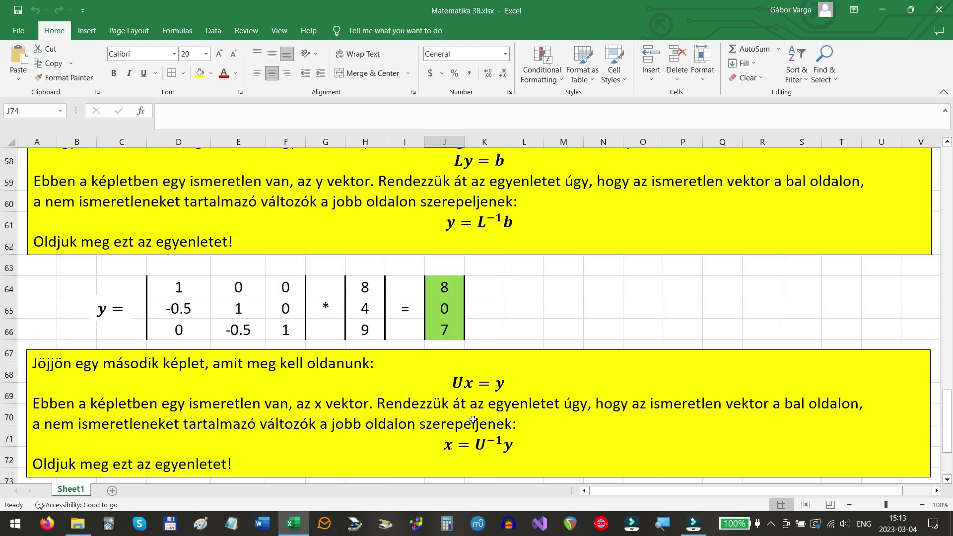
pyautogui.scroll(2, 474, 420)
pyautogui.scroll(4, 474, 421)
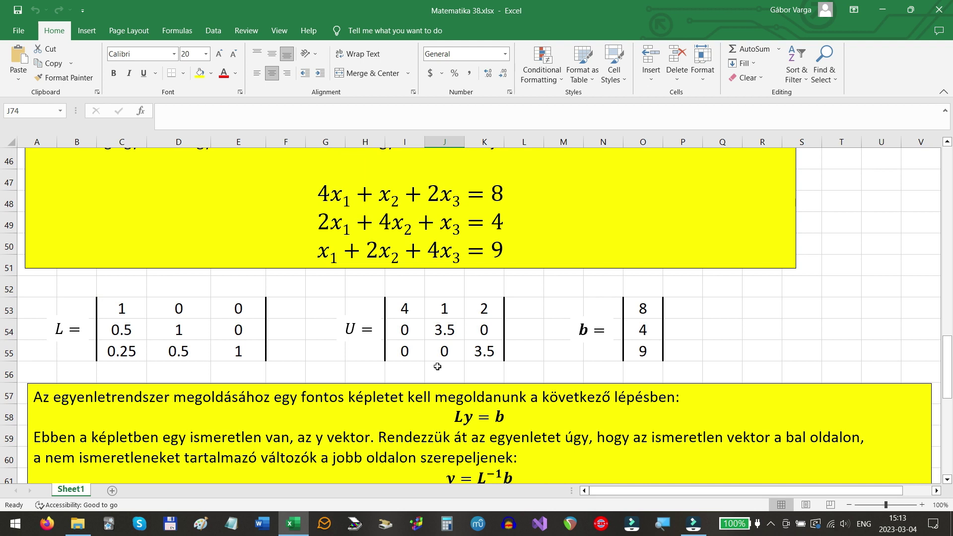
pyautogui.scroll(-2, 440, 367)
pyautogui.scroll(-2, 440, 367)
pyautogui.scroll(-3, 440, 367)
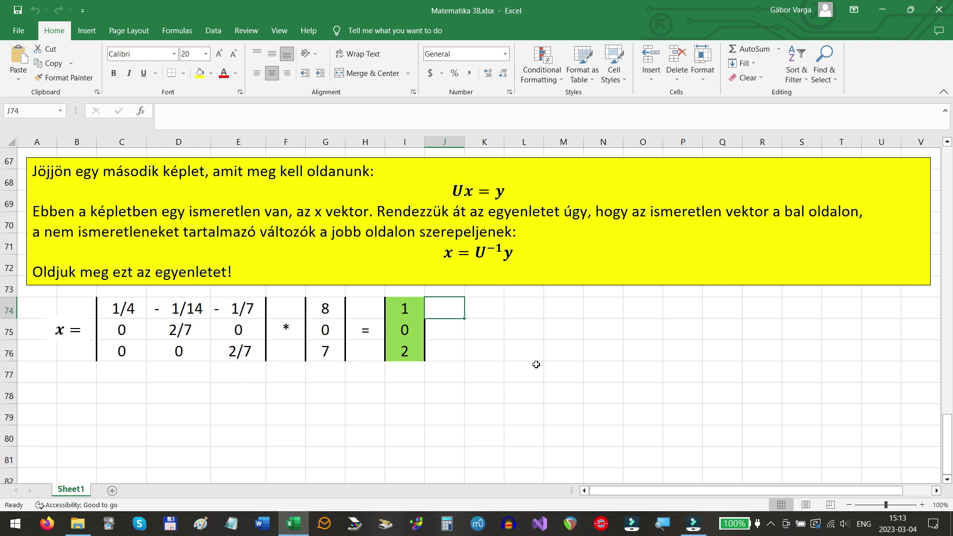
pyautogui.scroll(1, 536, 377)
pyautogui.scroll(3, 542, 377)
pyautogui.scroll(1, 542, 377)
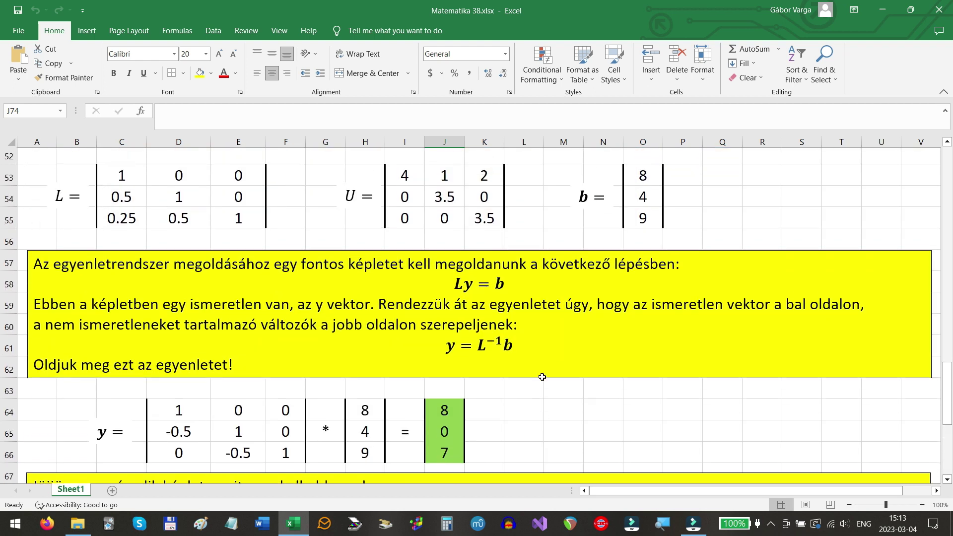
pyautogui.scroll(1, 542, 378)
pyautogui.scroll(1, 542, 378)
pyautogui.scroll(1, 542, 378)
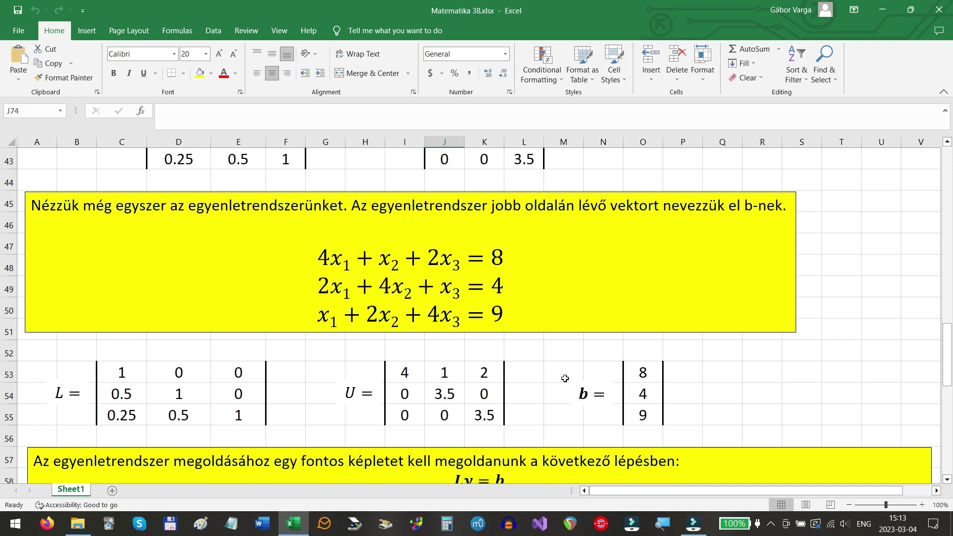
pyautogui.scroll(-2, 565, 378)
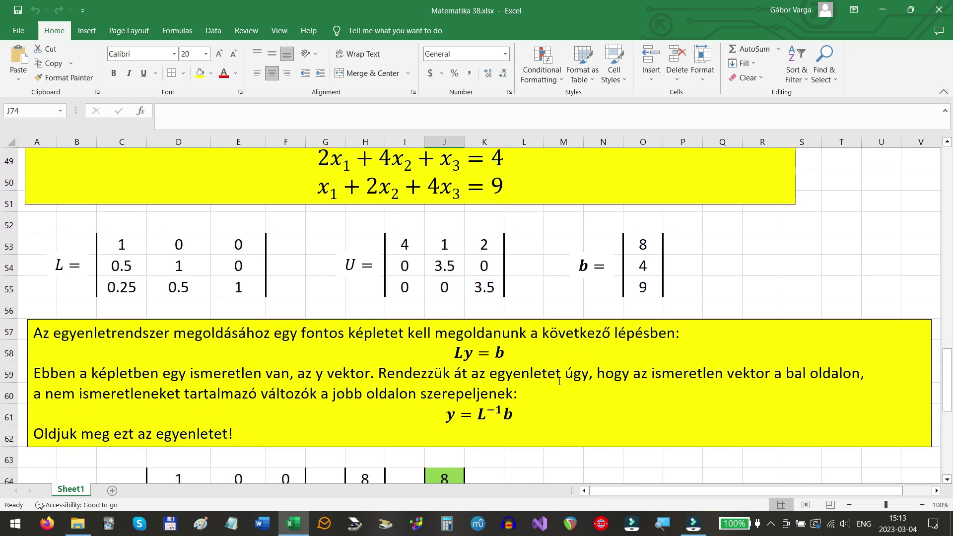
pyautogui.scroll(-2, 559, 381)
pyautogui.scroll(-1, 560, 381)
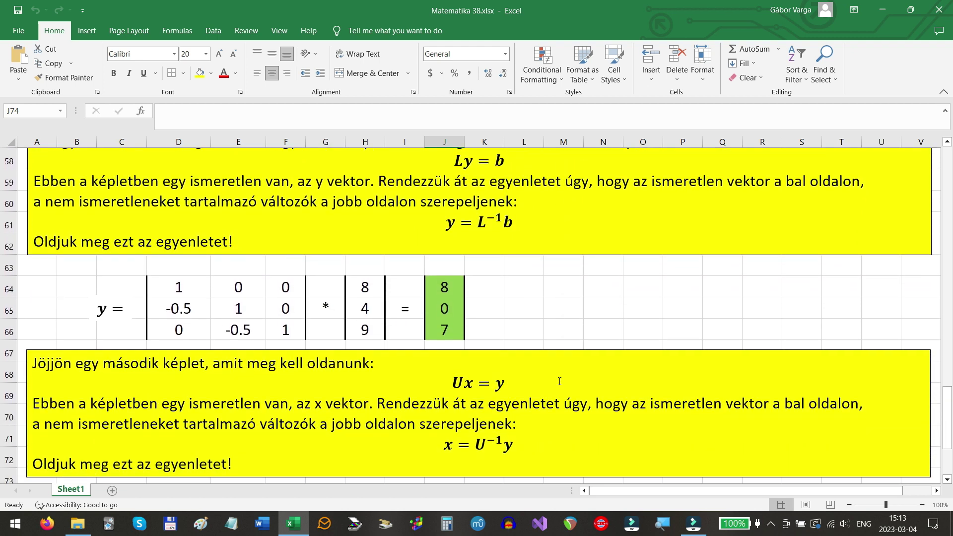
pyautogui.scroll(-2, 559, 381)
pyautogui.scroll(-2, 559, 382)
pyautogui.scroll(1, 559, 381)
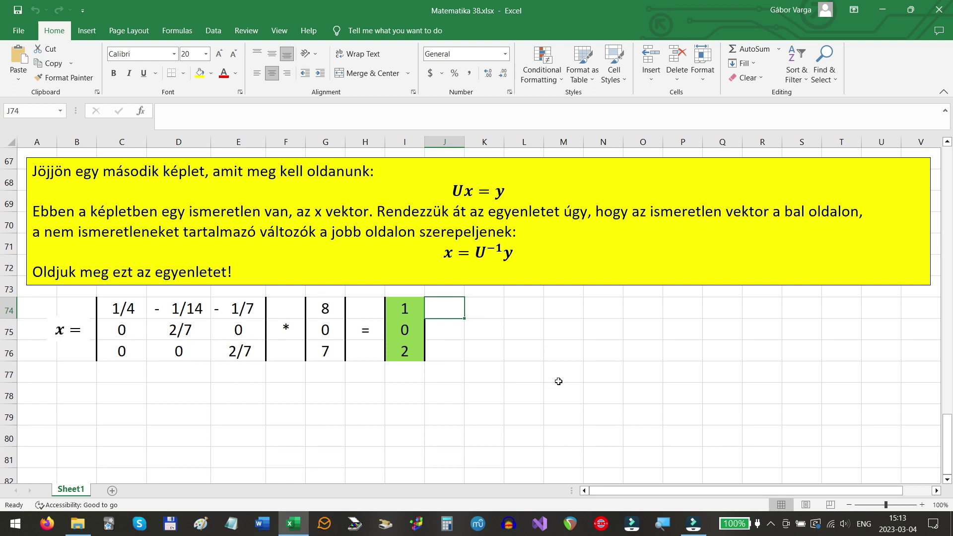